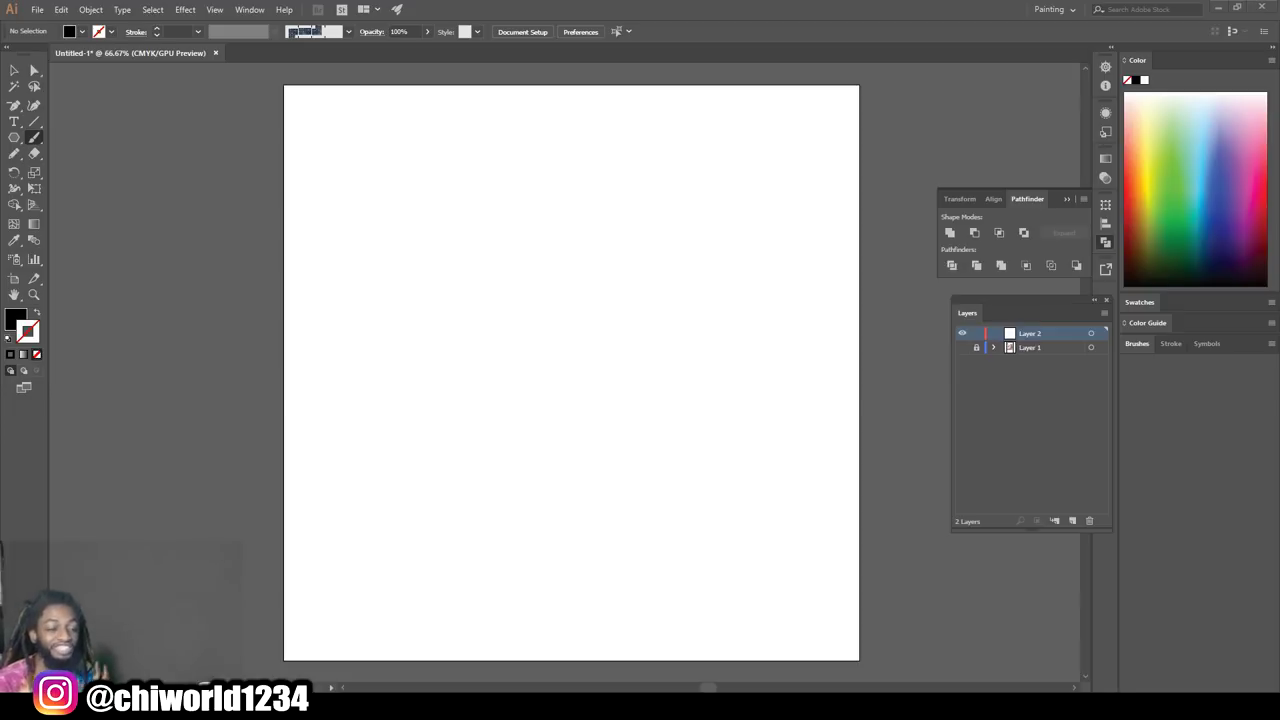
- Start a new document and show the 18 × 18 in Untitled-2 preset in CMYK Color
{"action": "key", "text": "ctrl+n"}
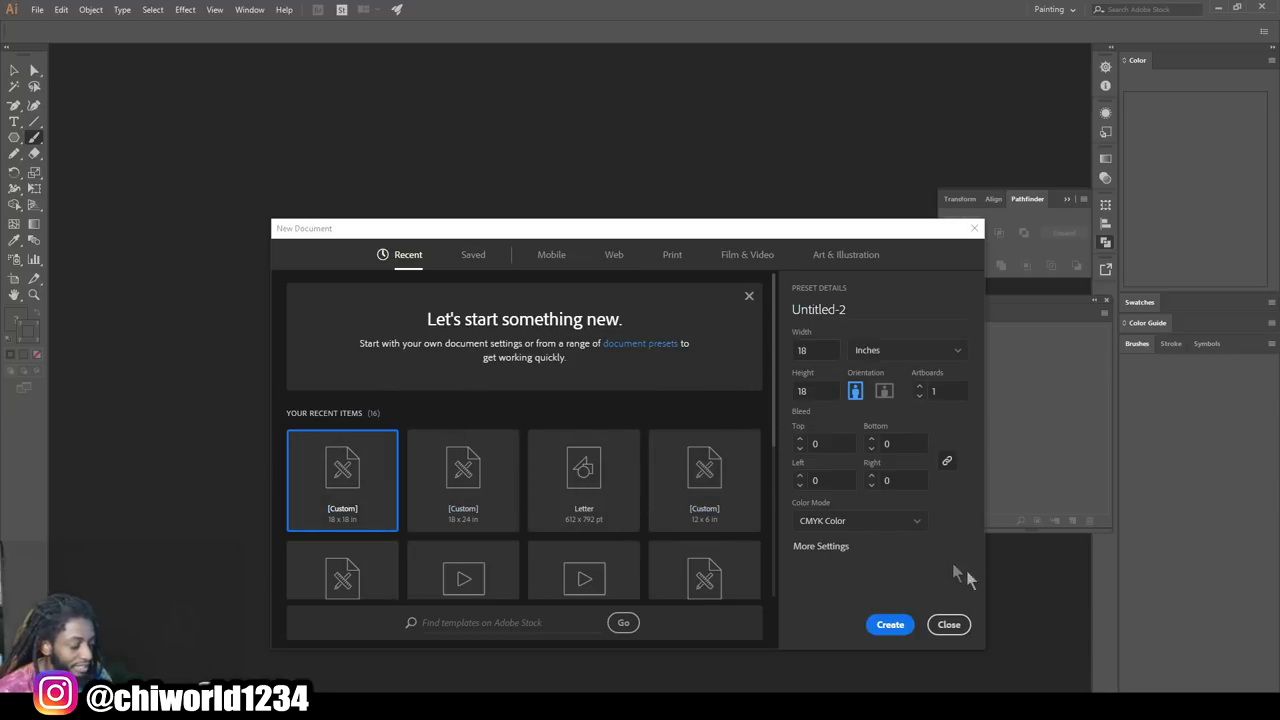
- Create the 18 × 18 inch Untitled-2 document with an empty artboard on Layer 1
{"action": "left_click", "coordinate": [880, 623]}
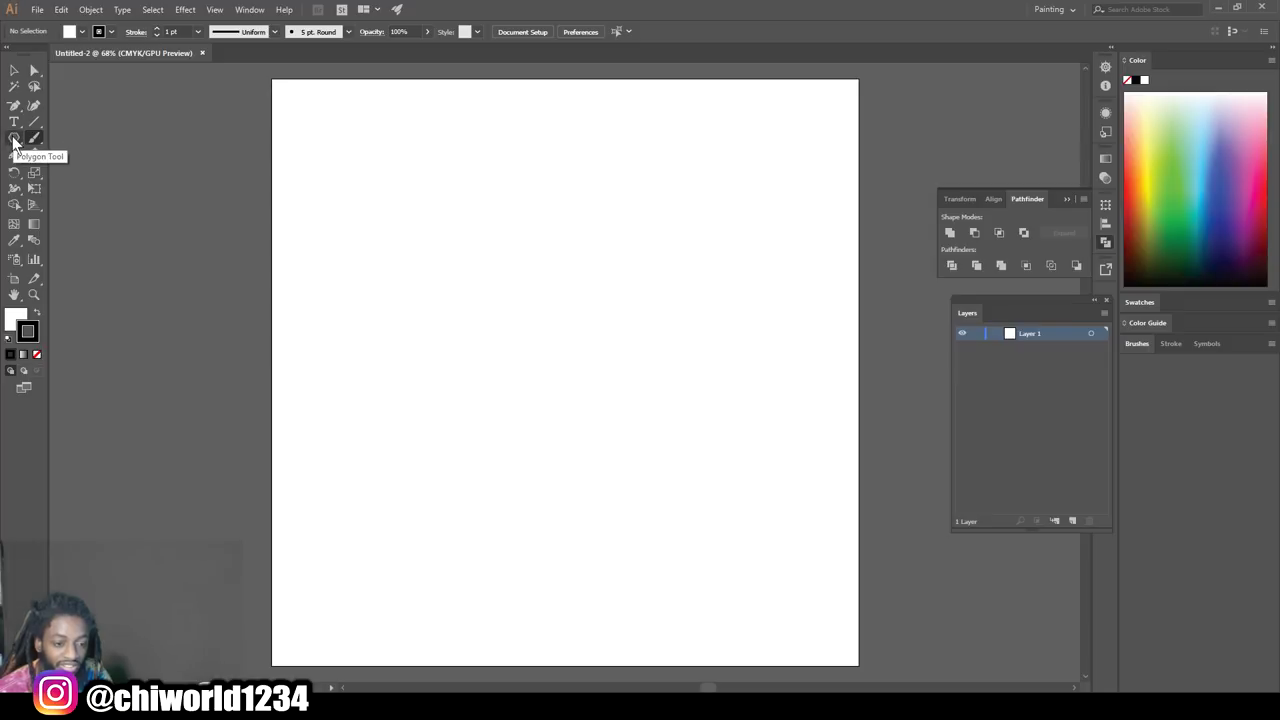
- Draw a level, flat-topped hexagon at the artboard centre with the Polygon tool
{"action": "left_click", "coordinate": [13, 140]}
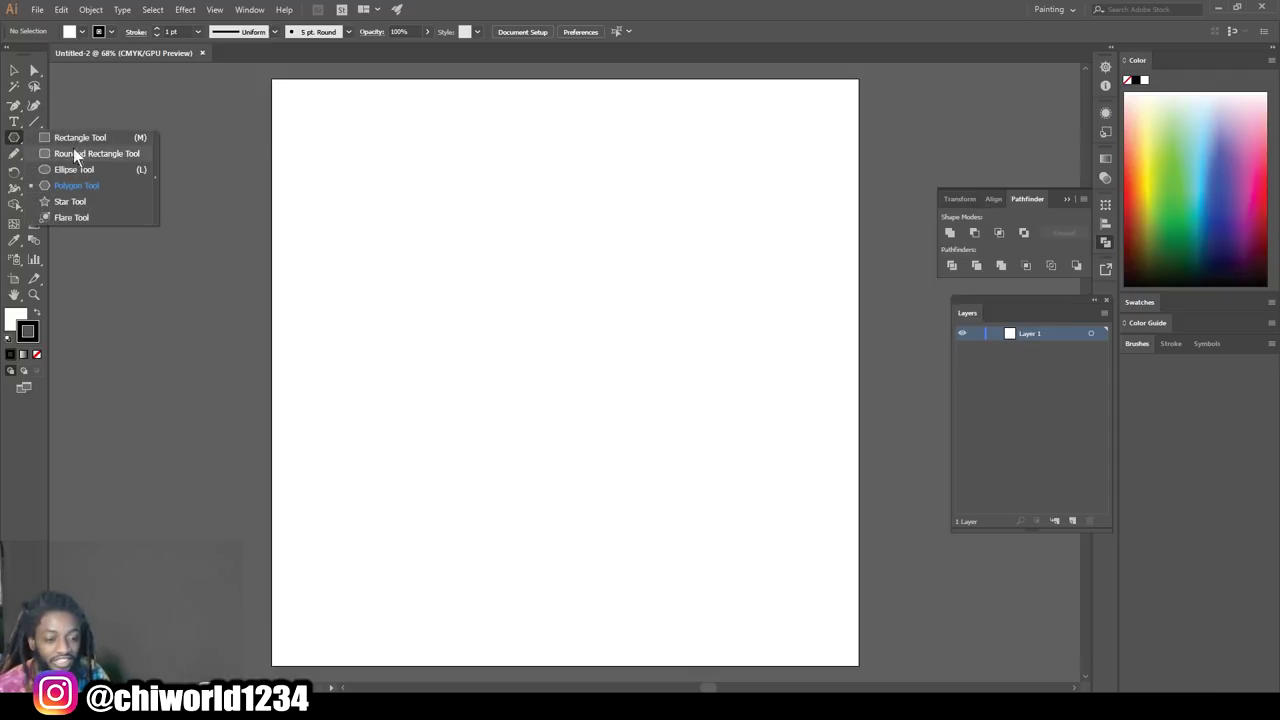
{"action": "left_click", "coordinate": [13, 141]}
{"action": "left_click", "coordinate": [13, 141]}
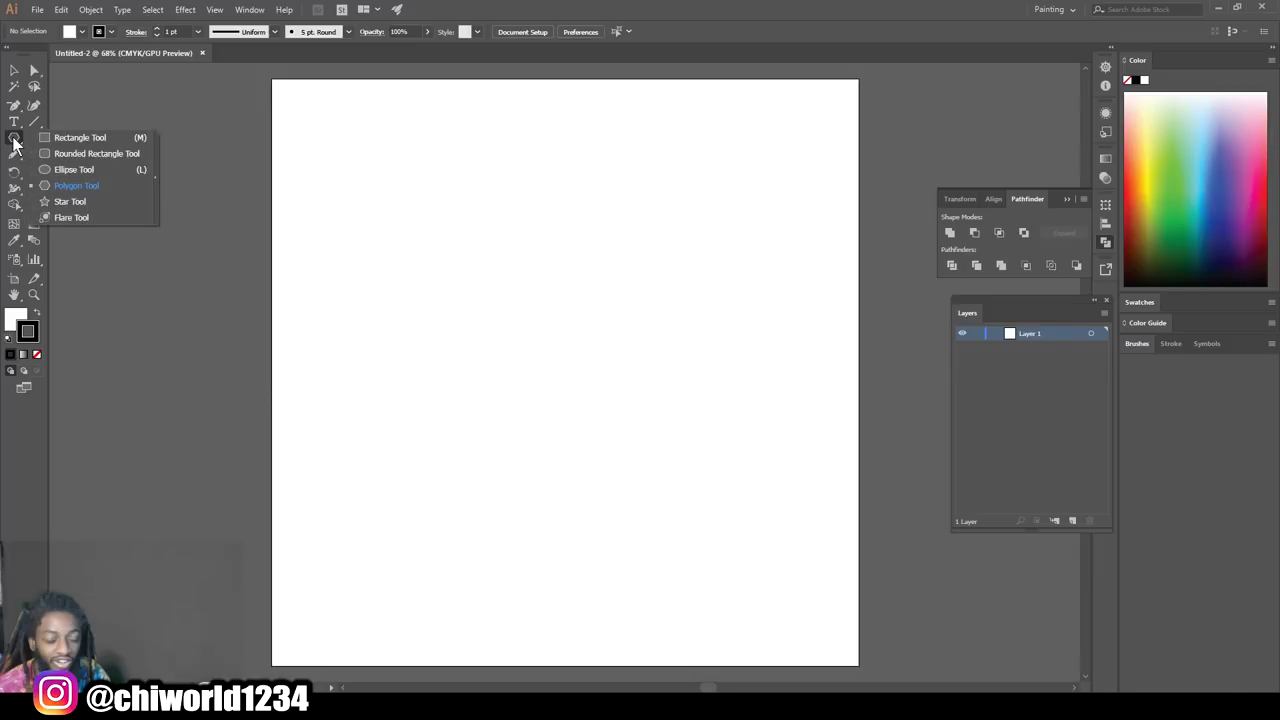
{"action": "left_click", "coordinate": [69, 185]}
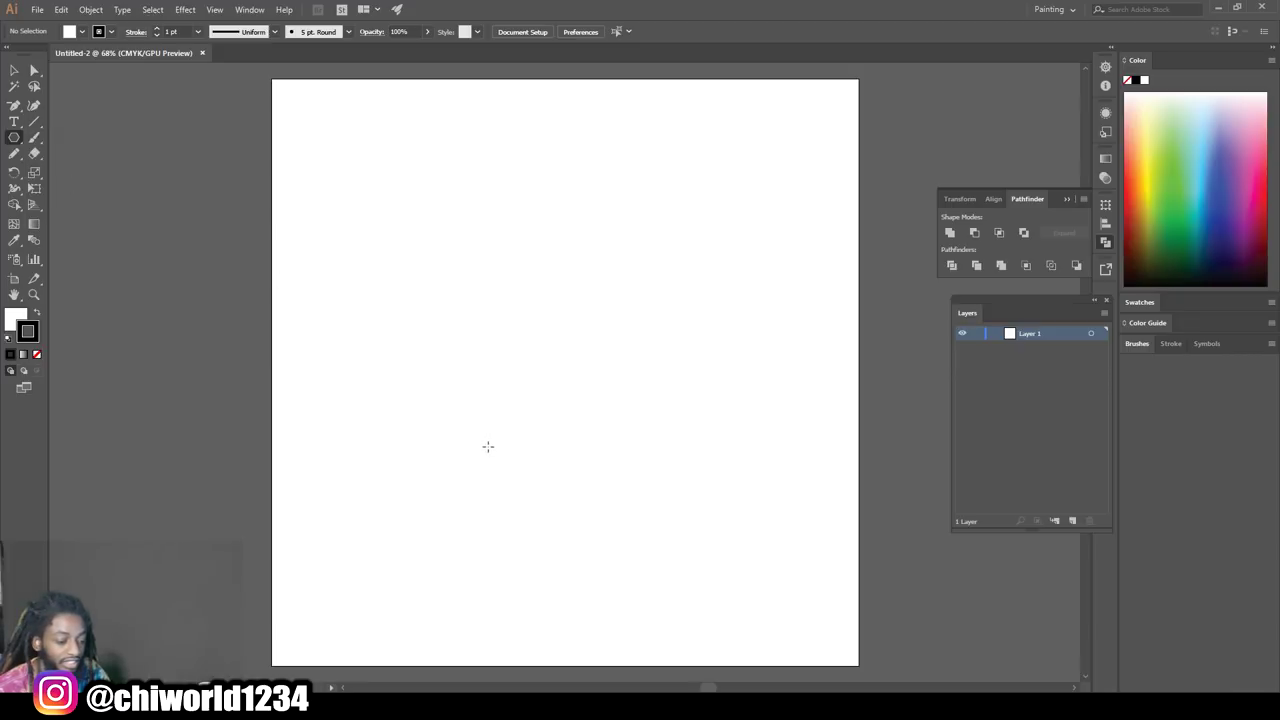
{"action": "left_click_drag", "start_coordinate": [488, 446], "coordinate": [580, 373]}
{"action": "key", "text": "shift"}
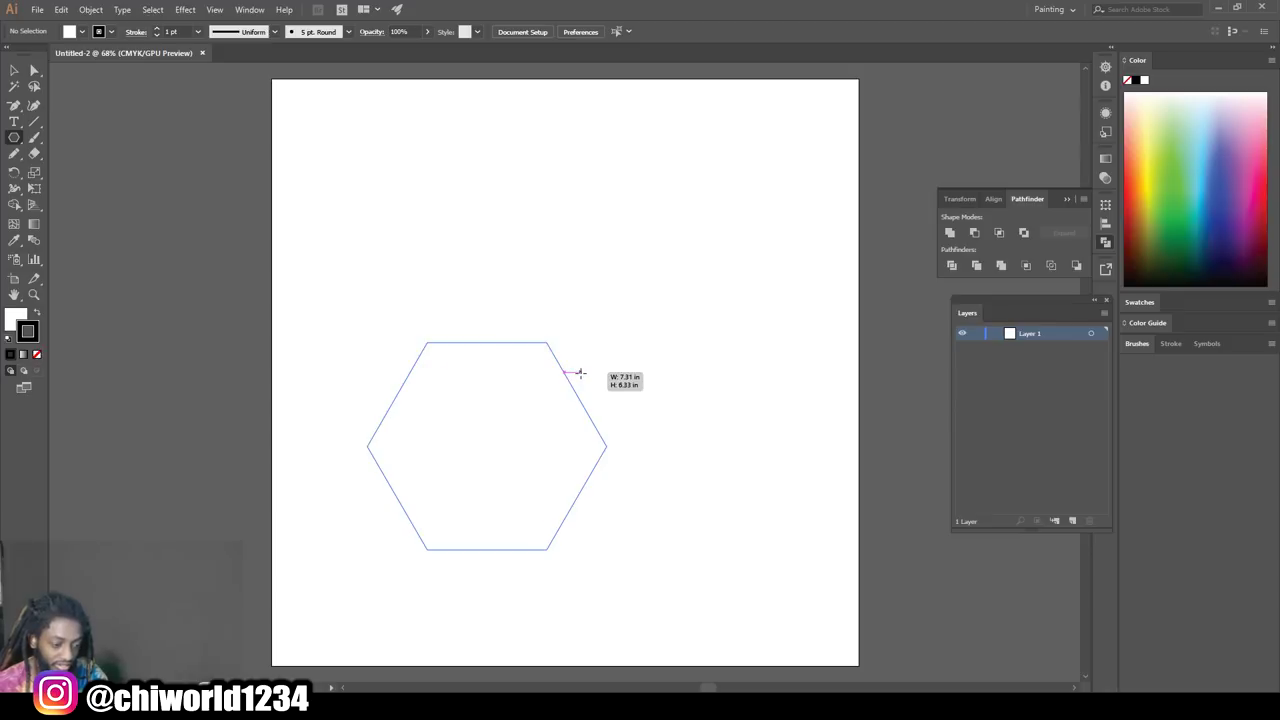
{"action": "left_click_drag", "start_coordinate": [580, 373], "coordinate": [470, 423]}
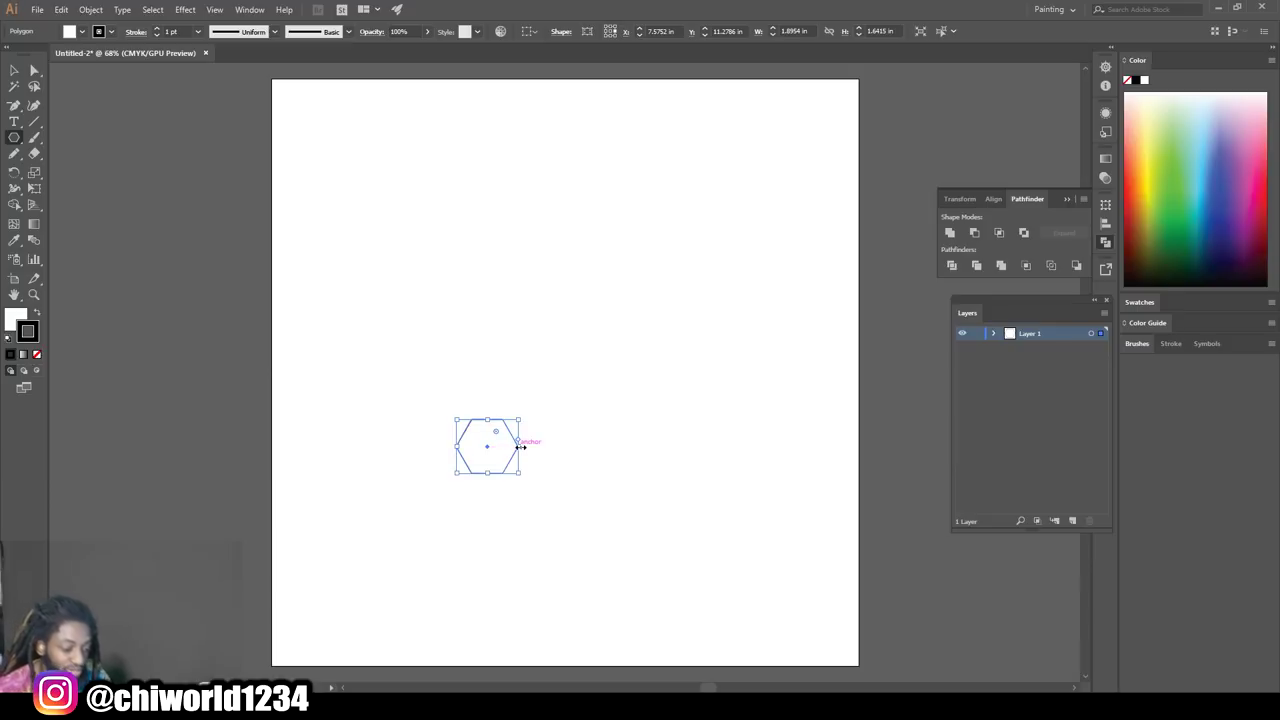
- Stretch the hexagon into a bar about 13.56 in wide and fill it black
{"action": "left_click_drag", "start_coordinate": [520, 446], "coordinate": [811, 457]}
{"action": "left_click_drag", "start_coordinate": [457, 447], "coordinate": [366, 446]}
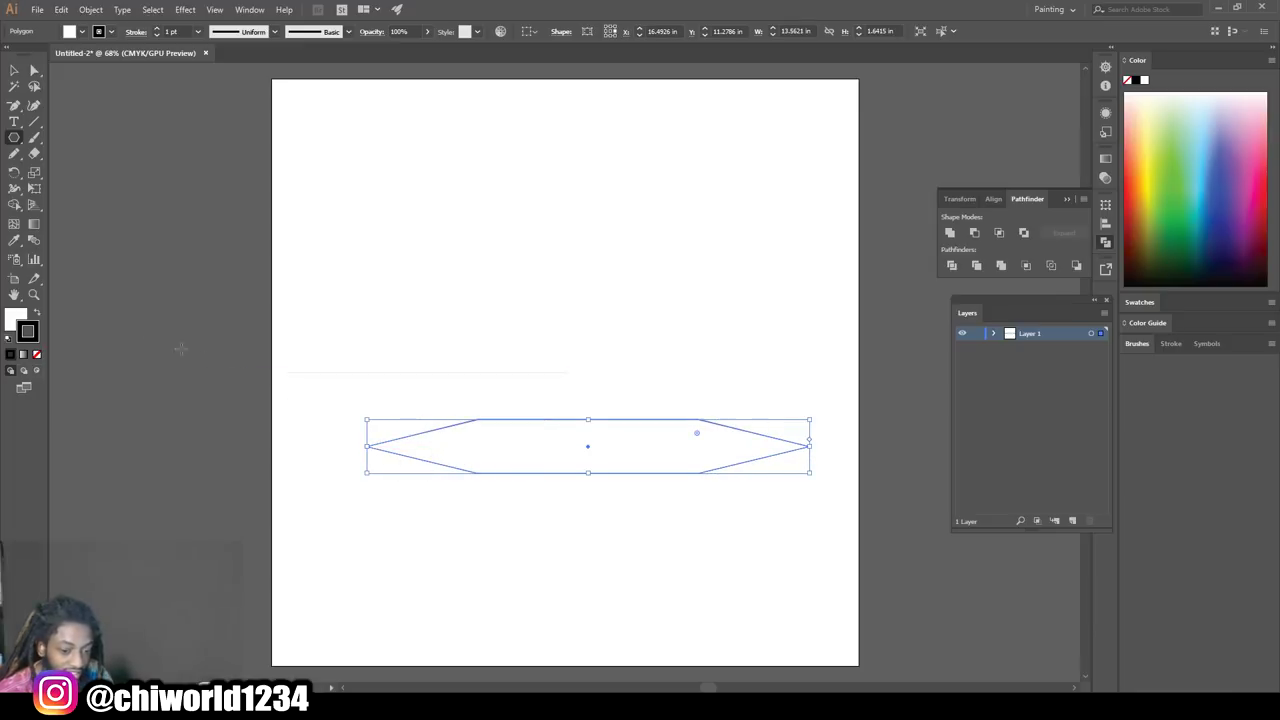
{"action": "left_click", "coordinate": [38, 316]}
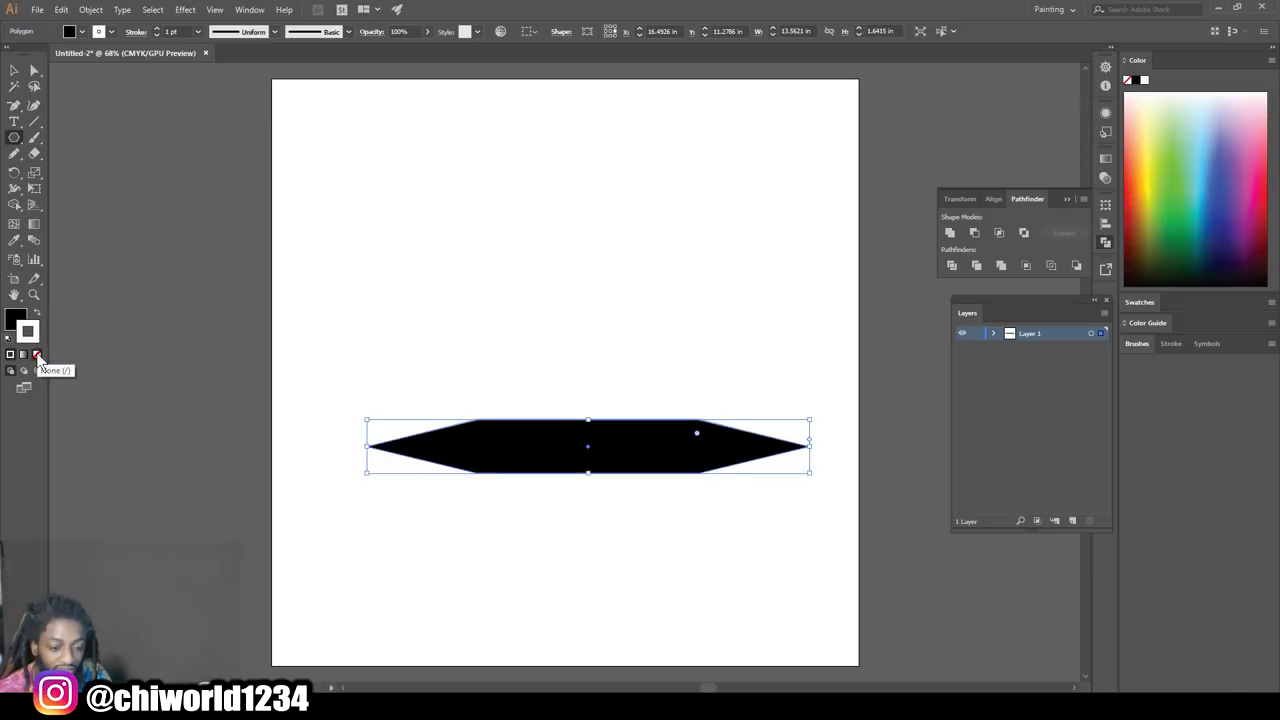
- Remove the bar's stroke and squash its height down toward a thin line
{"action": "left_click", "coordinate": [38, 355]}
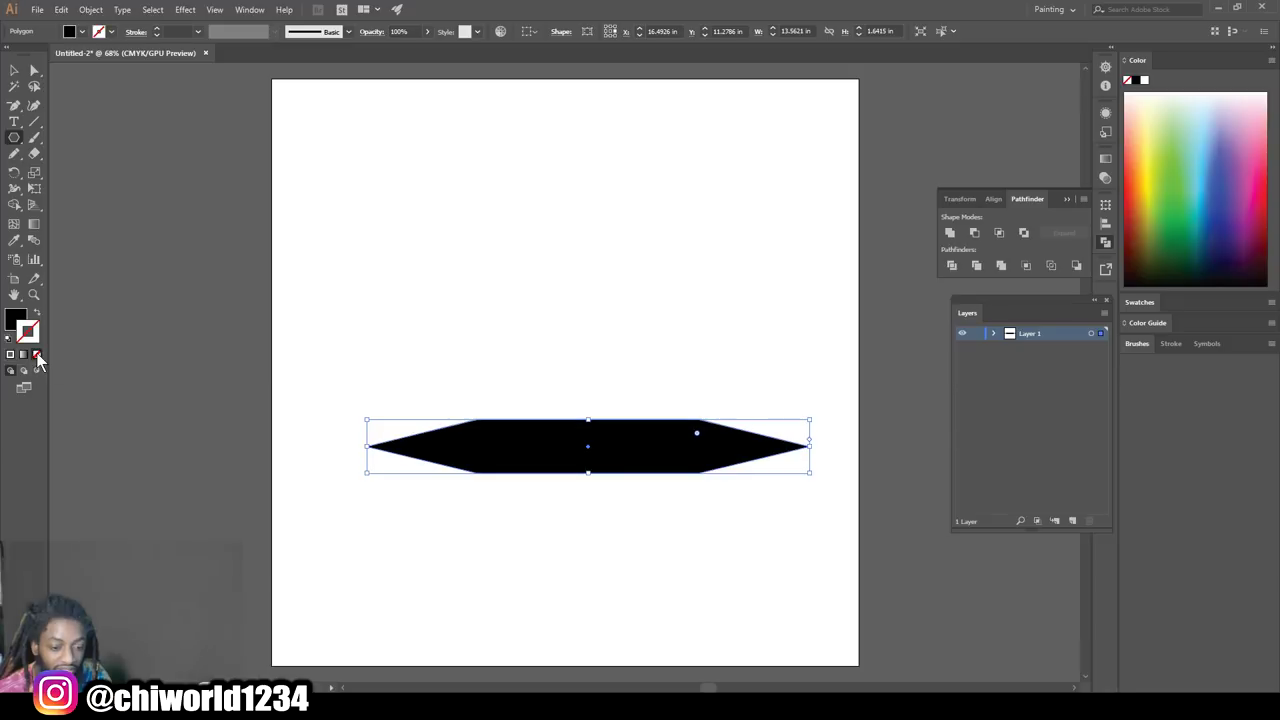
{"action": "left_click", "coordinate": [16, 72]}
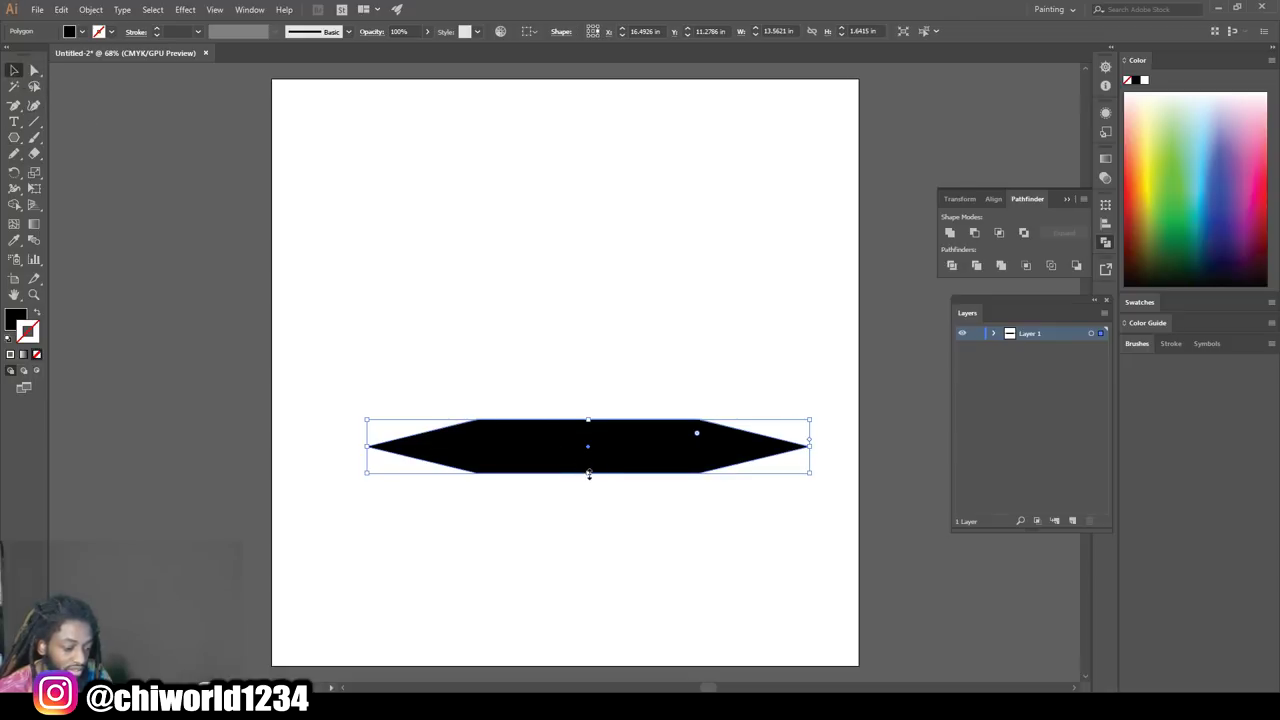
{"action": "left_click_drag", "start_coordinate": [589, 476], "coordinate": [589, 426]}
{"action": "key", "text": "ctrl+plus"}
{"action": "key", "text": "ctrl+plus"}
{"action": "key", "text": "ctrl+plus"}
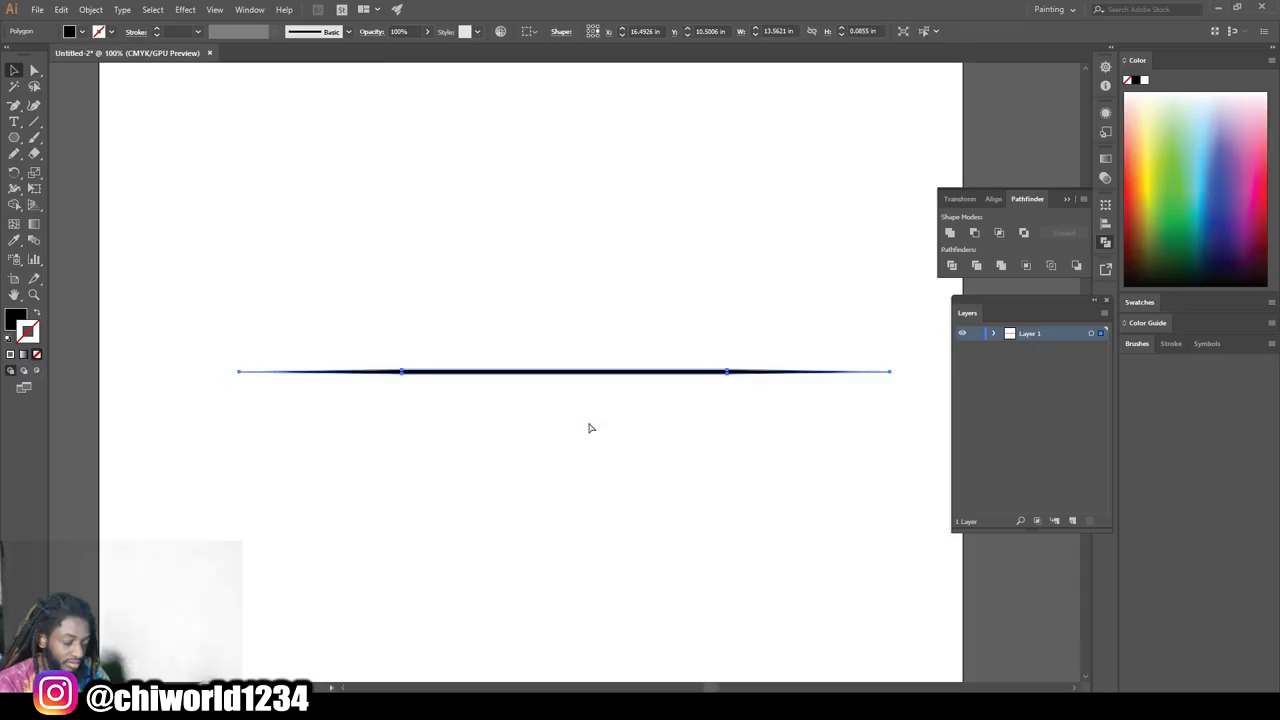
{"action": "key", "text": "ctrl+minus"}
{"action": "key", "text": "ctrl+minus"}
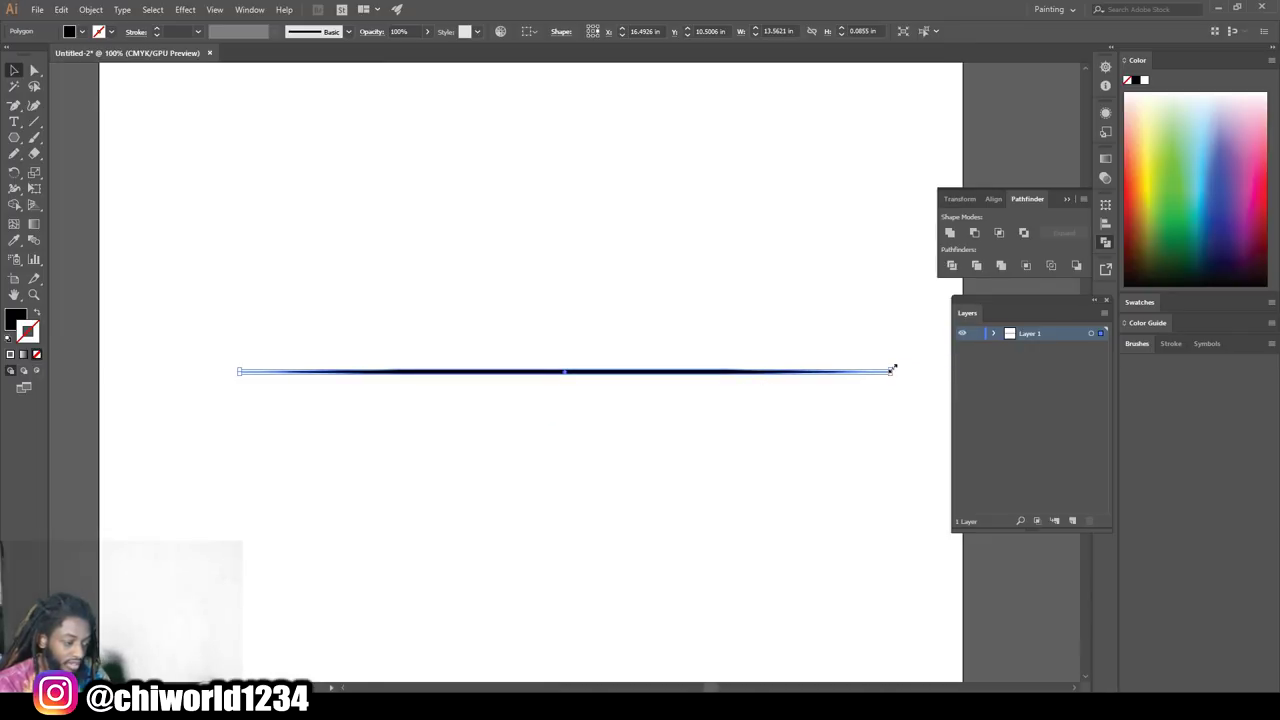
- Rescale the bar into a thin tapered line about 13.44 in by 0.0327 in
{"action": "left_click_drag", "start_coordinate": [892, 370], "coordinate": [886, 383]}
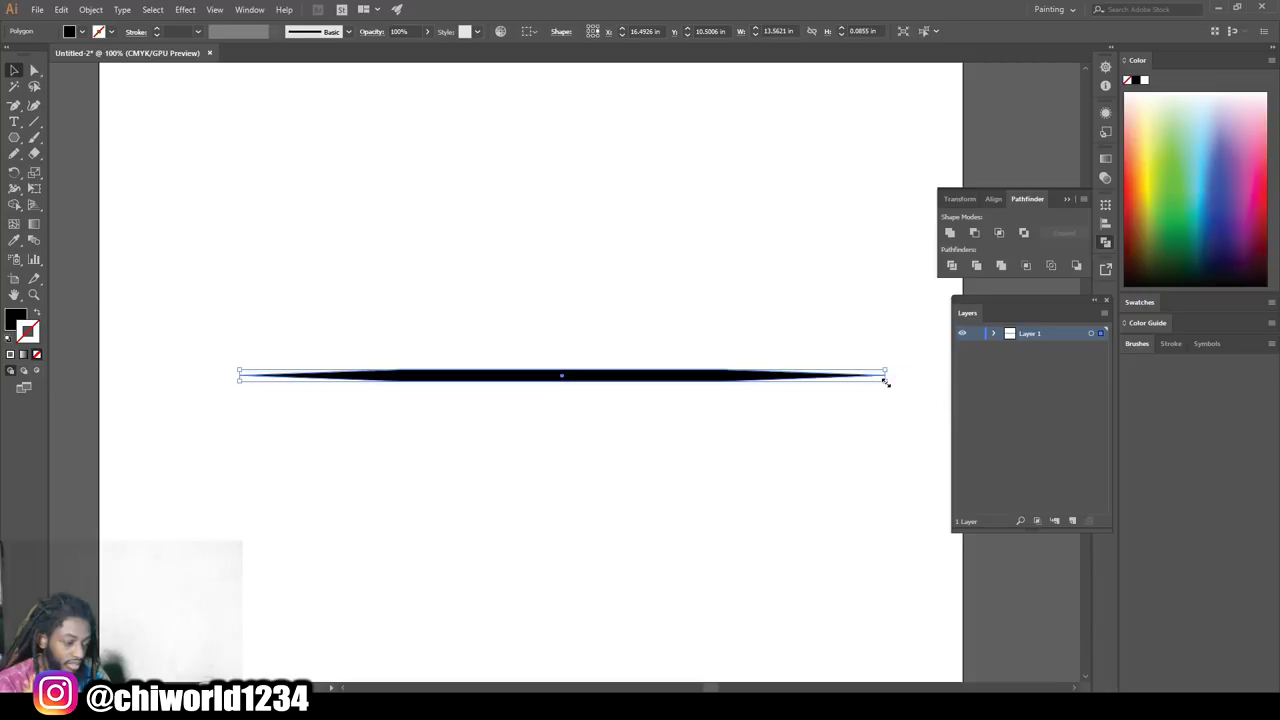
{"action": "key", "text": "ctrl+plus"}
{"action": "key", "text": "ctrl+z"}
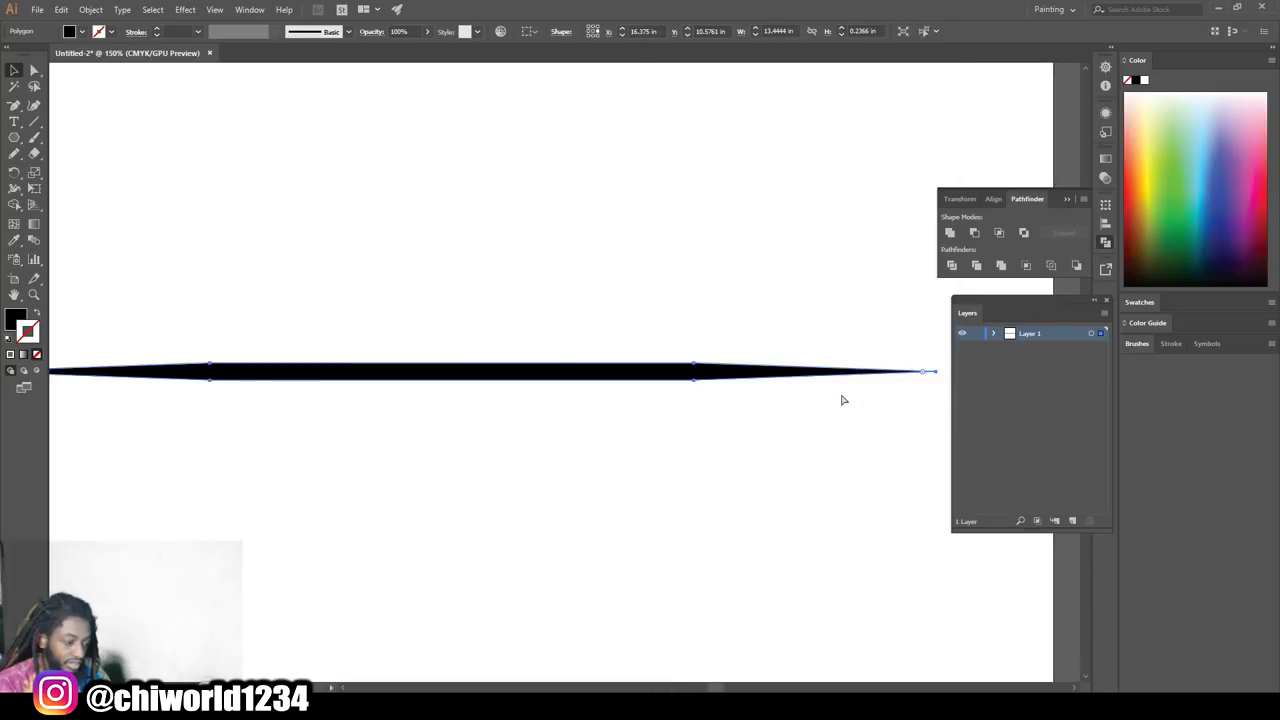
{"action": "key", "text": "ctrl+z"}
{"action": "left_click_drag", "start_coordinate": [938, 381], "coordinate": [937, 367]}
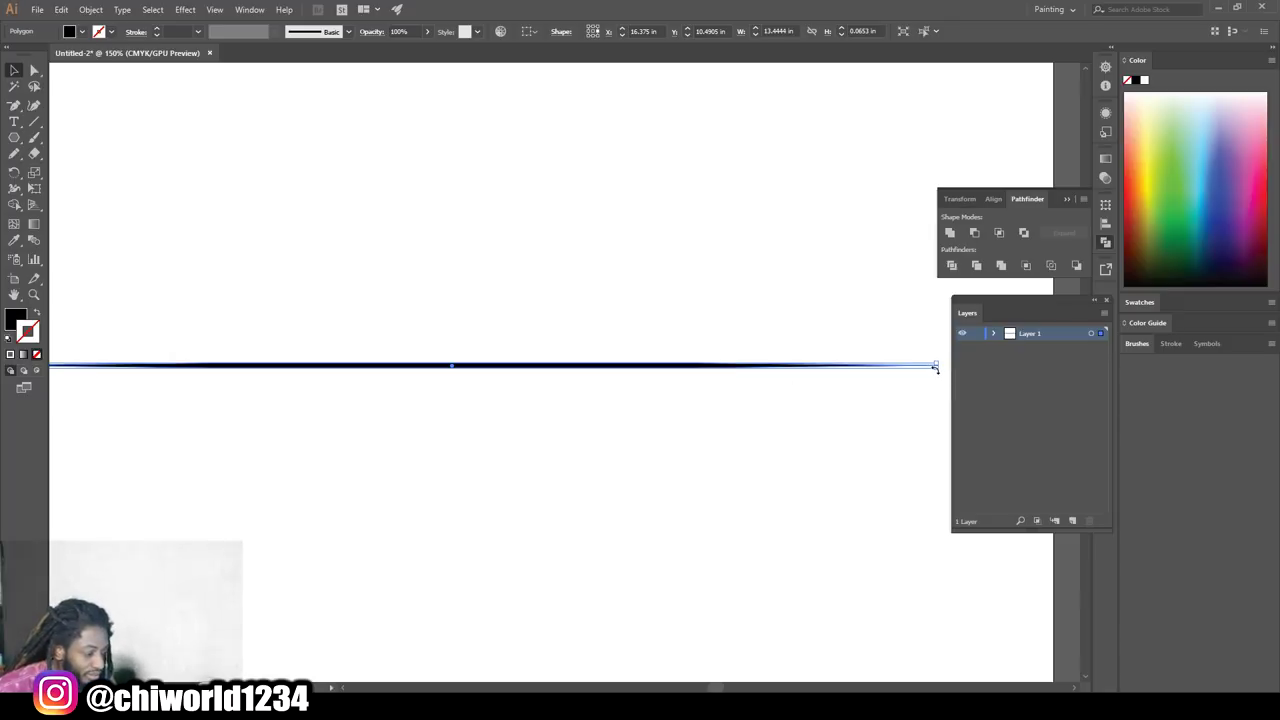
{"action": "left_click_drag", "start_coordinate": [935, 371], "coordinate": [936, 371]}
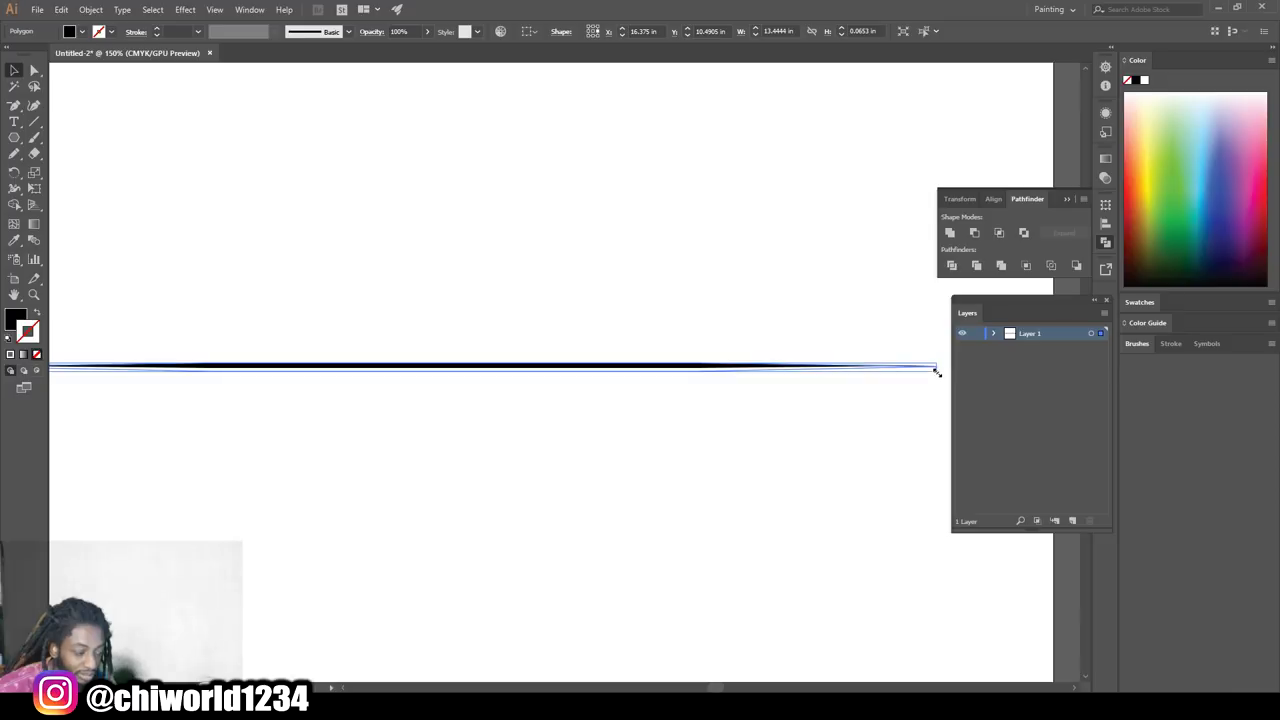
{"action": "left_click_drag", "start_coordinate": [936, 371], "coordinate": [937, 364]}
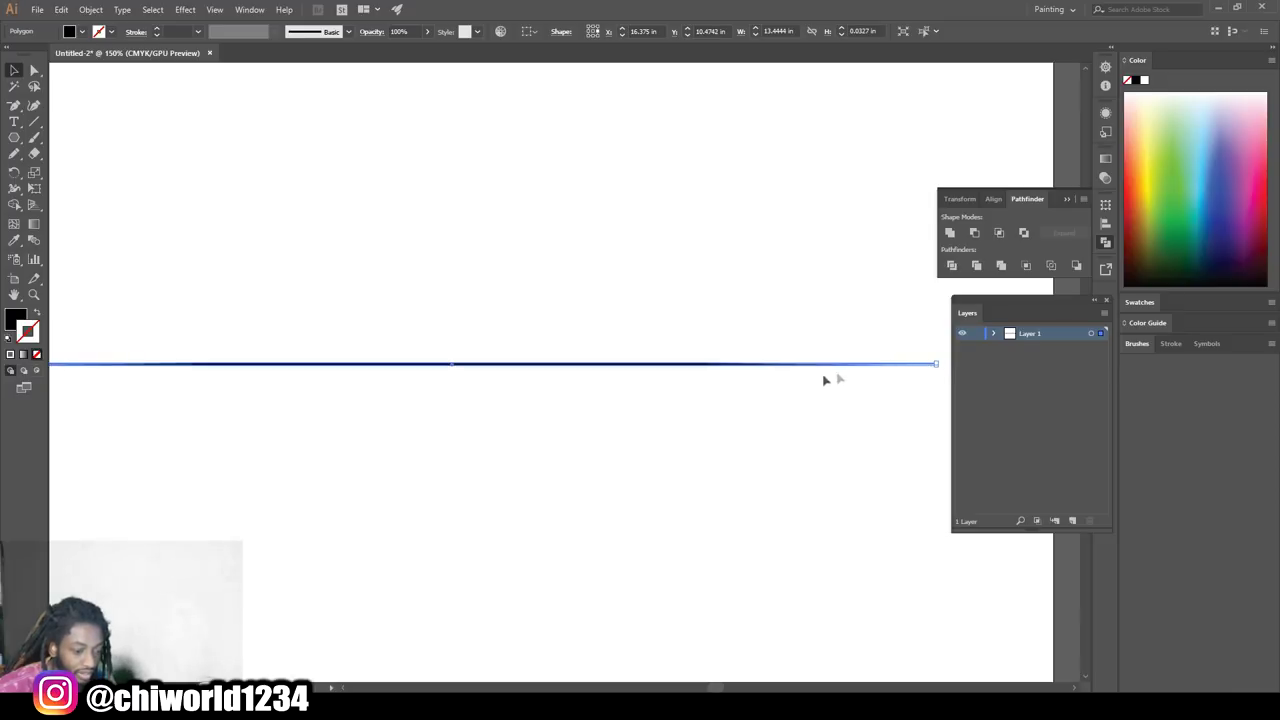
- Deselect to check the line's look, then reselect the thin tapered line
{"action": "left_click", "coordinate": [507, 442]}
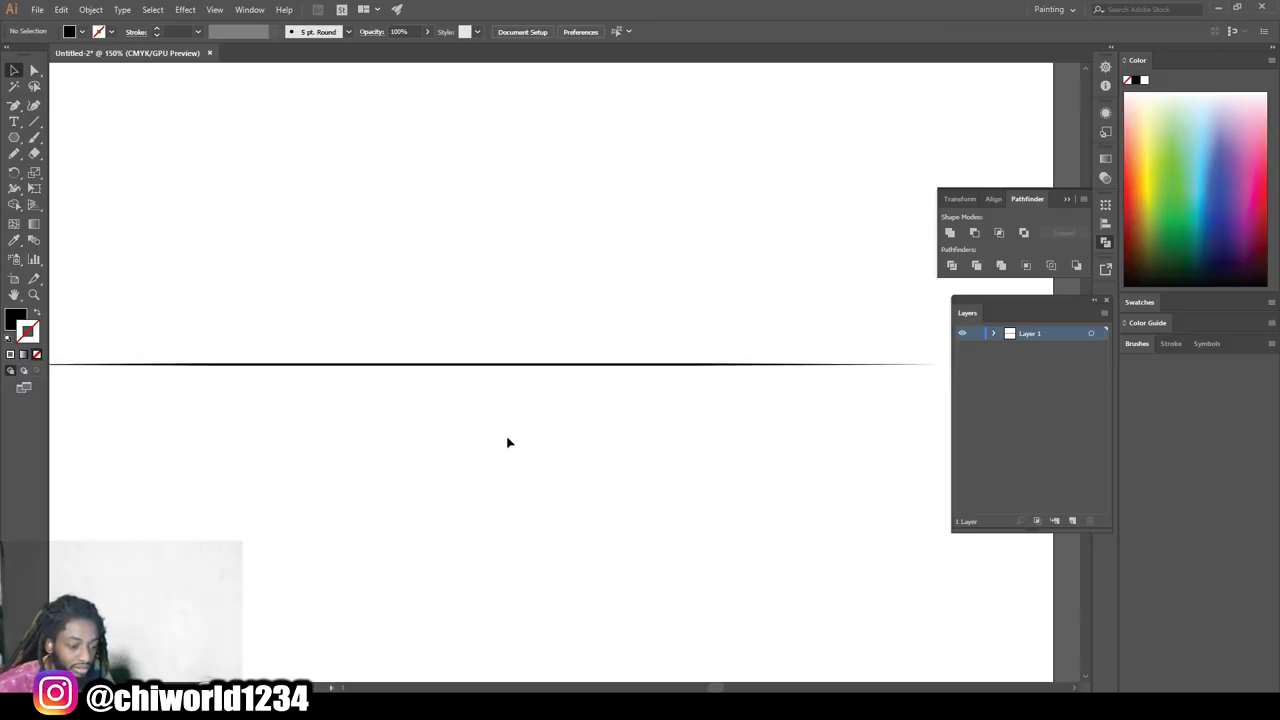
{"action": "key", "text": "ctrl+minus"}
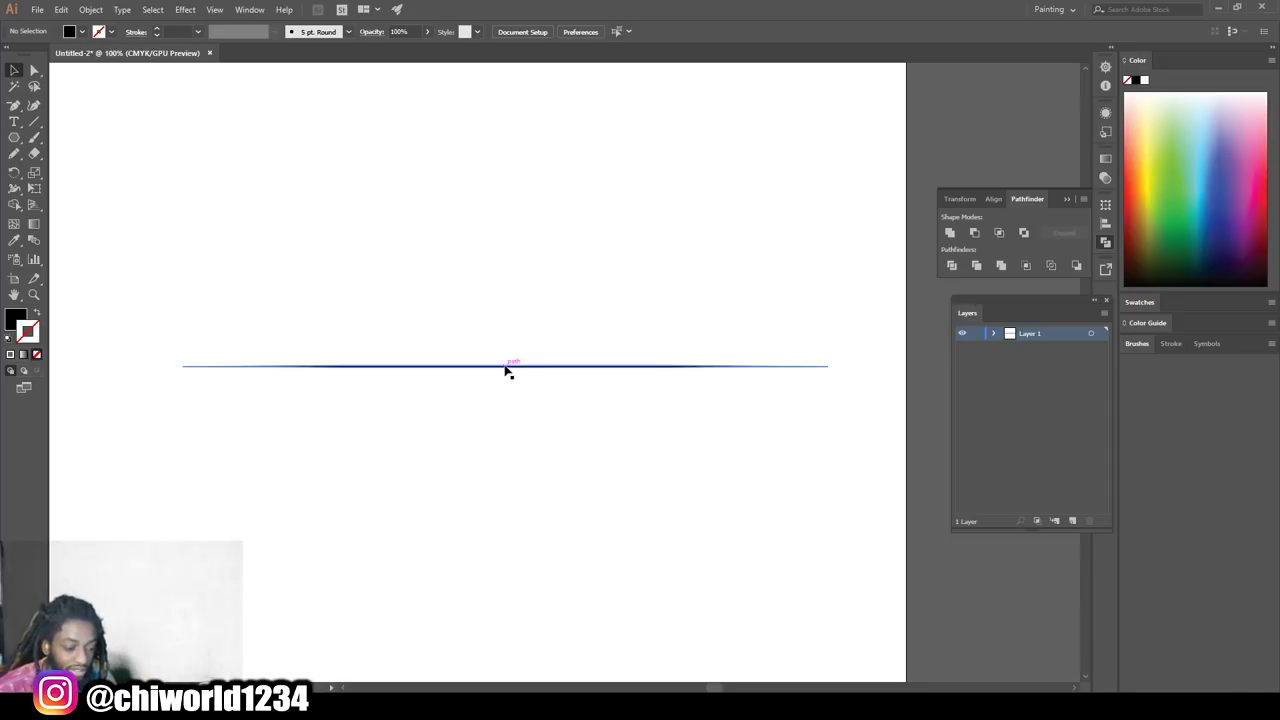
{"action": "left_click", "coordinate": [449, 368]}
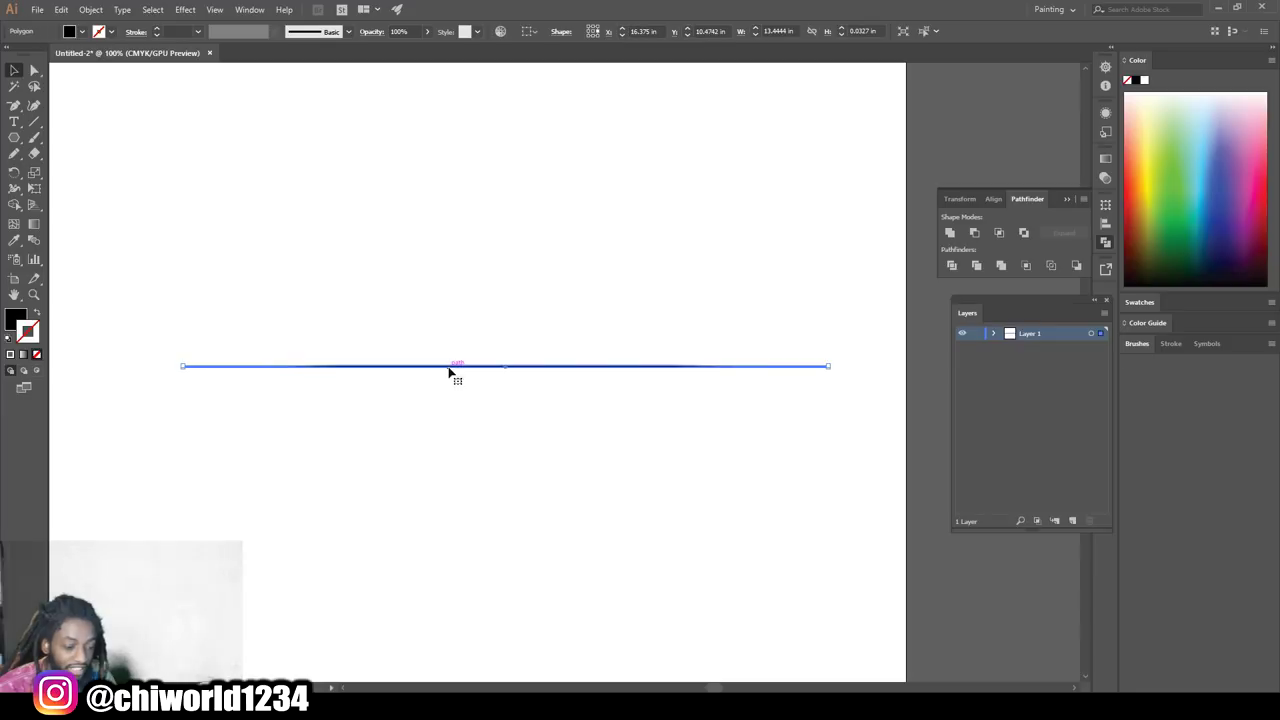
- Save the line as art brush Art Brush 1 with Stretch to Fit Stroke Length
{"action": "left_click", "coordinate": [348, 32]}
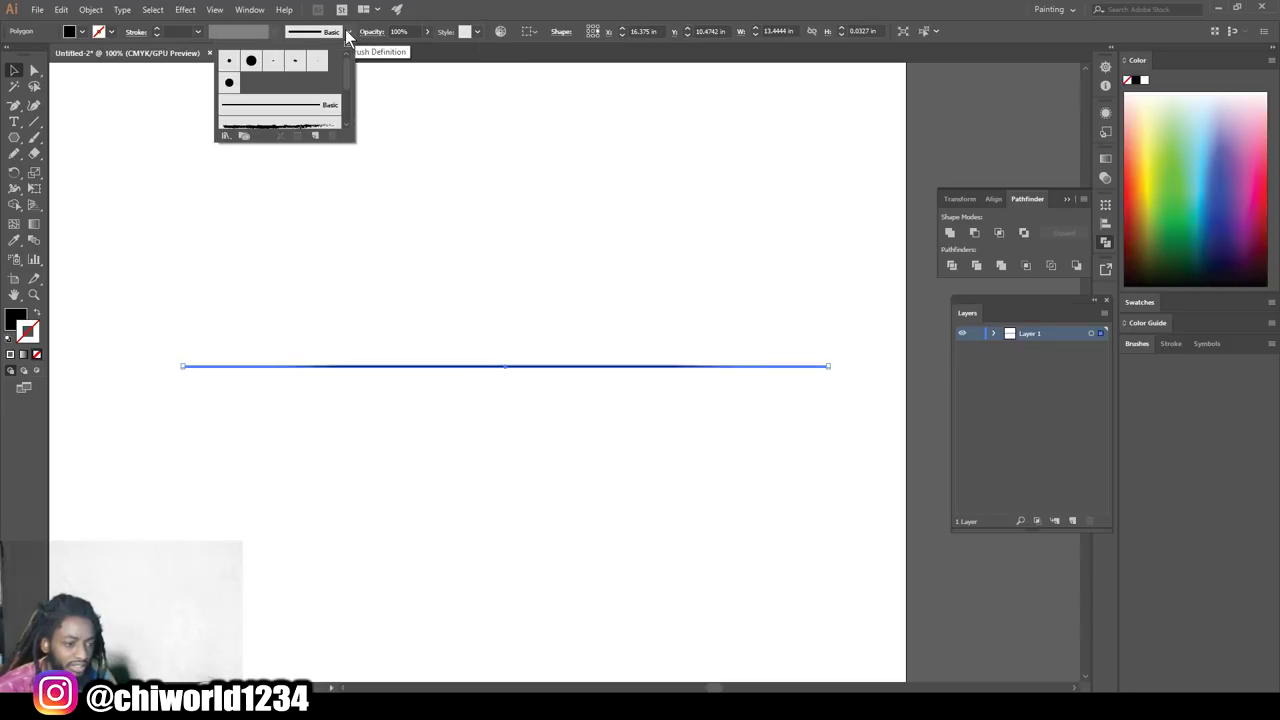
{"action": "left_click", "coordinate": [318, 138]}
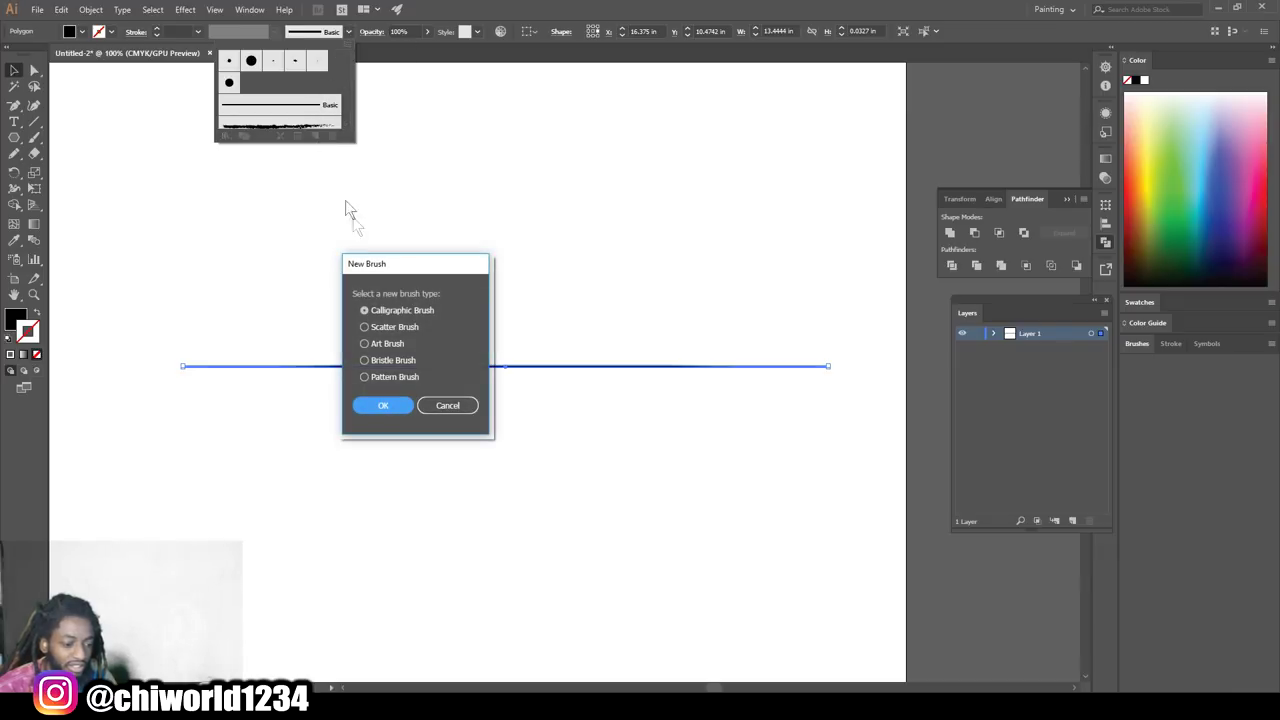
{"action": "left_click", "coordinate": [364, 343]}
{"action": "left_click", "coordinate": [376, 405]}
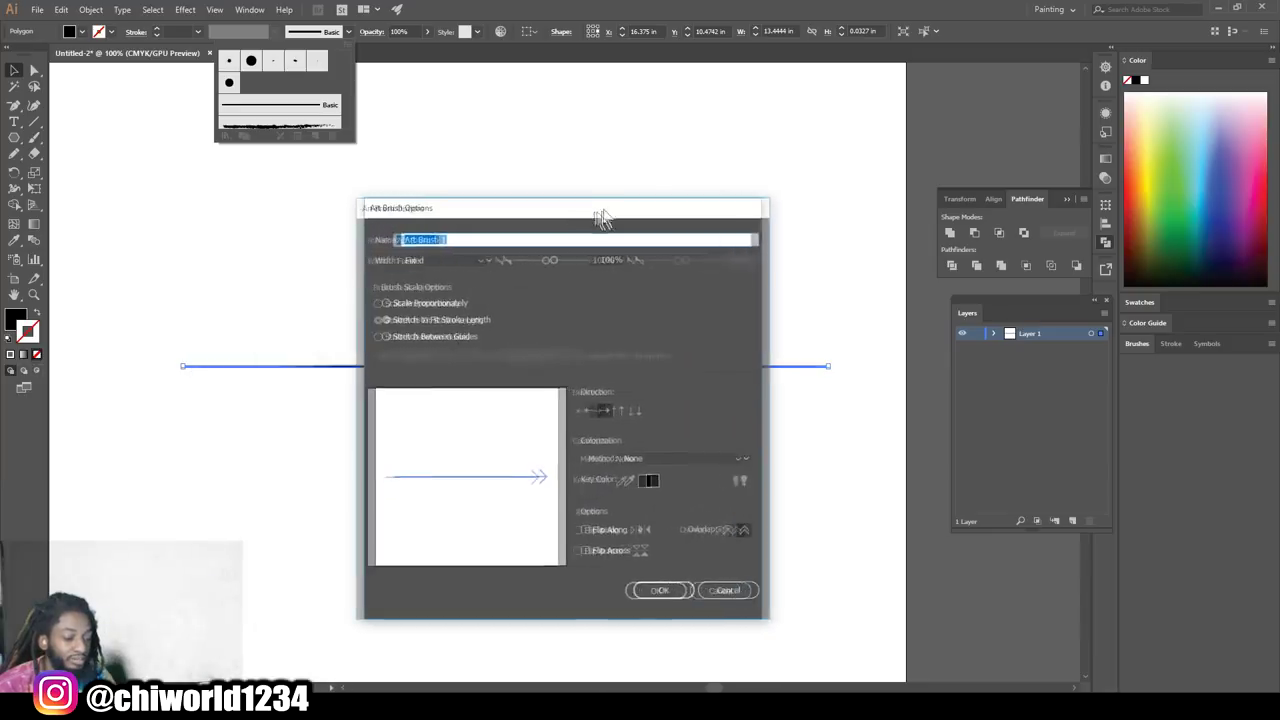
{"action": "left_click_drag", "start_coordinate": [600, 214], "coordinate": [695, 163]}
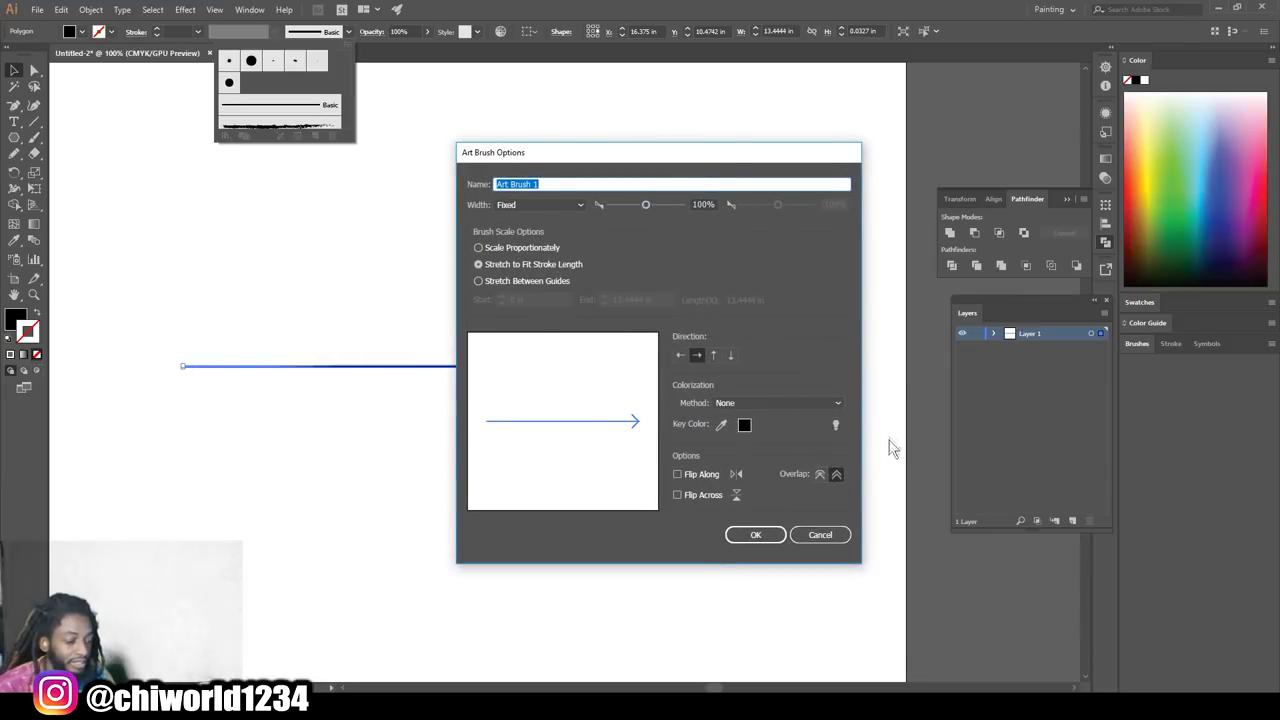
{"action": "left_click", "coordinate": [757, 534]}
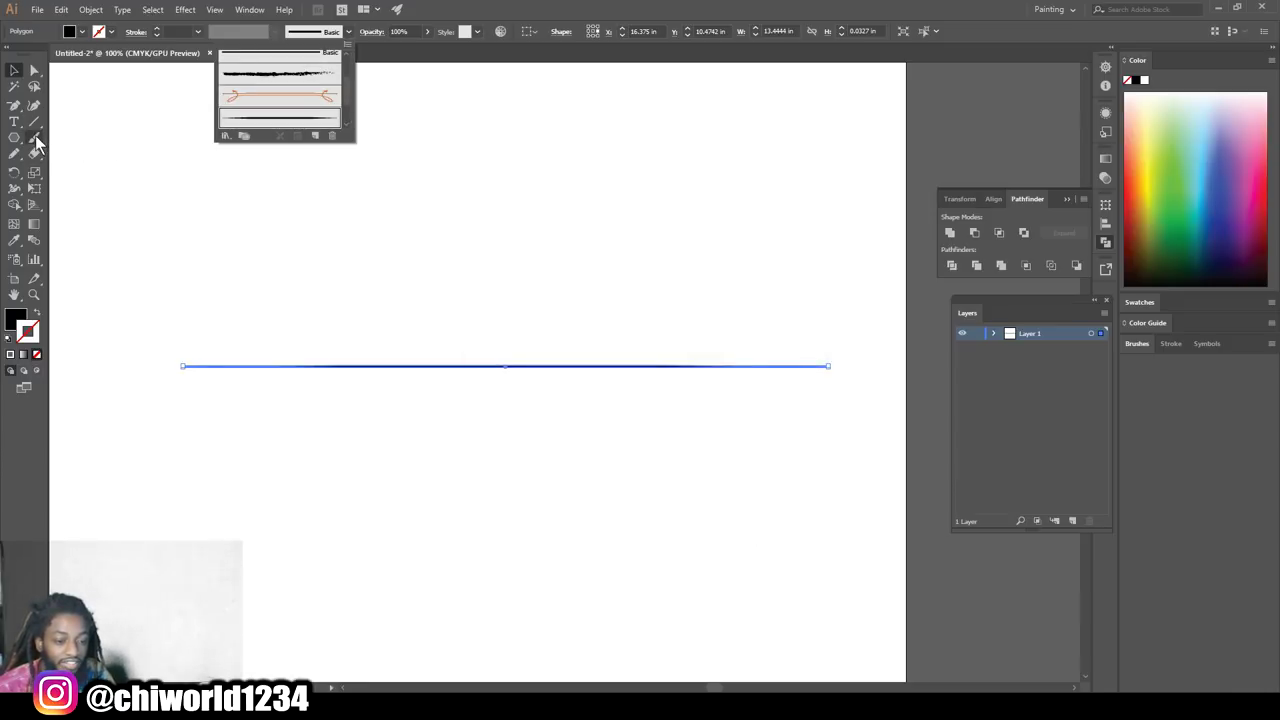
- Paint tapered test curves with Art Brush 1, plus a 4 pt stroke at upper left
{"action": "key", "text": "Escape"}
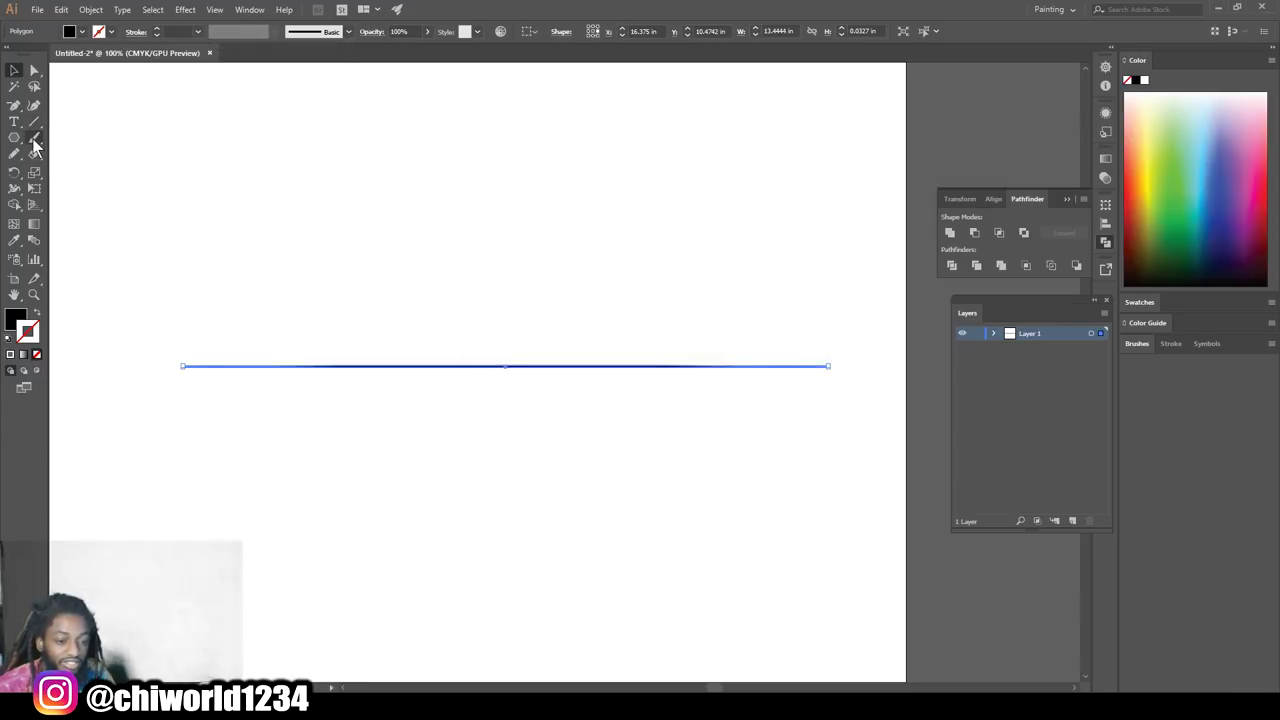
{"action": "left_click", "coordinate": [34, 140]}
{"action": "left_click_drag", "start_coordinate": [594, 205], "coordinate": [596, 206]}
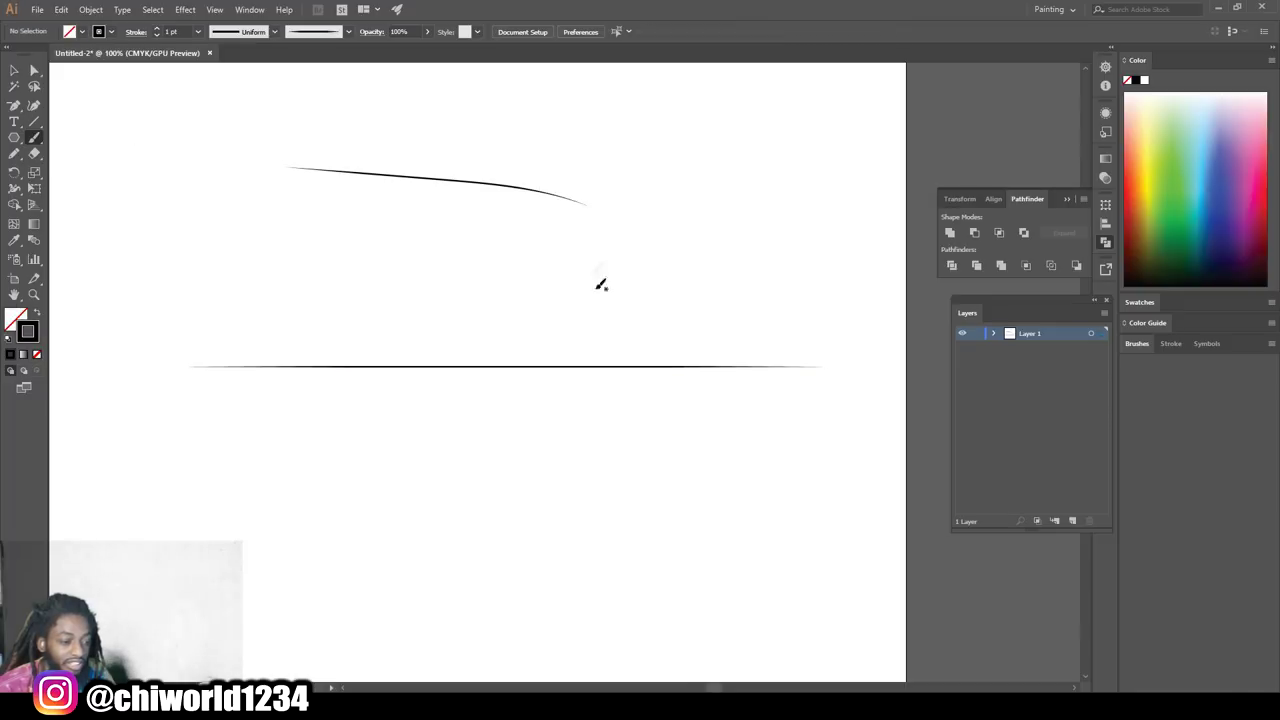
{"action": "mouse_move", "coordinate": [670, 259]}
{"action": "left_mouse_down"}
{"action": "mouse_move", "coordinate": [593, 340]}
{"action": "mouse_move", "coordinate": [425, 297]}
{"action": "left_mouse_up"}
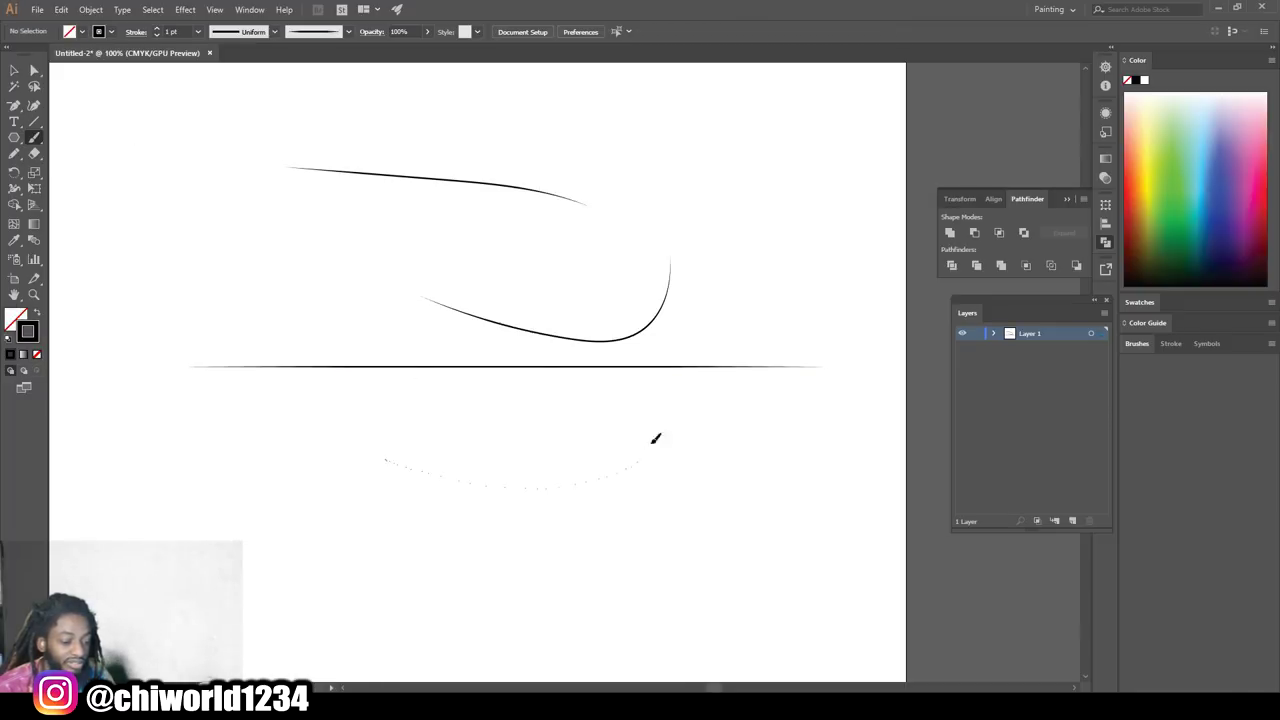
{"action": "left_click_drag", "start_coordinate": [655, 438], "coordinate": [653, 435]}
{"action": "left_click_drag", "start_coordinate": [589, 536], "coordinate": [420, 576]}
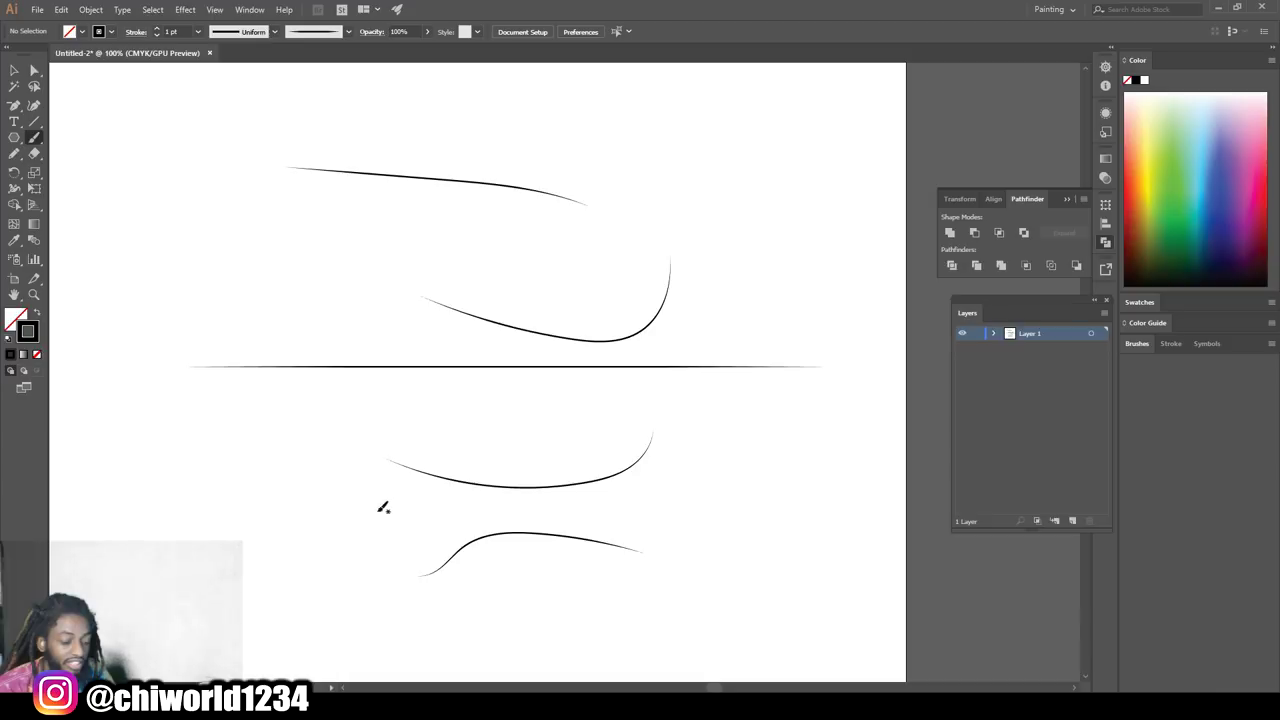
{"action": "left_click_drag", "start_coordinate": [597, 518], "coordinate": [600, 516]}
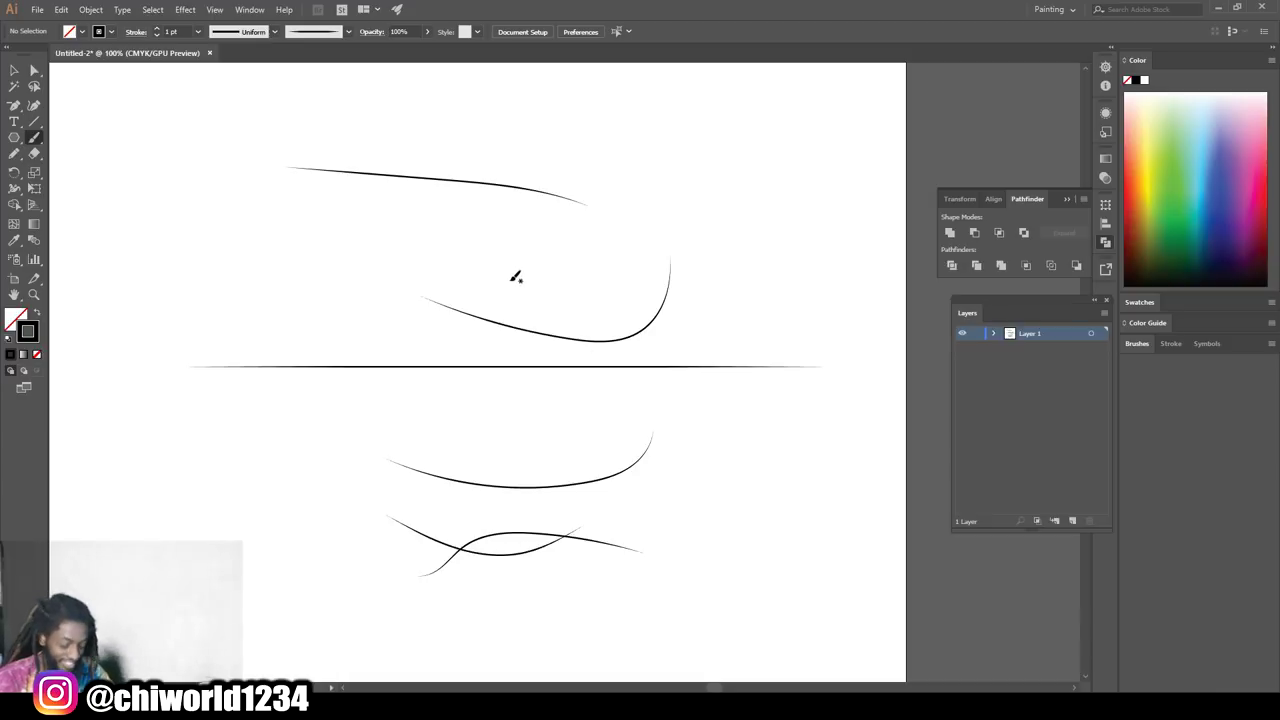
{"action": "left_click", "coordinate": [155, 28]}
{"action": "left_click", "coordinate": [155, 28]}
{"action": "left_click_drag", "start_coordinate": [161, 188], "coordinate": [344, 253]}
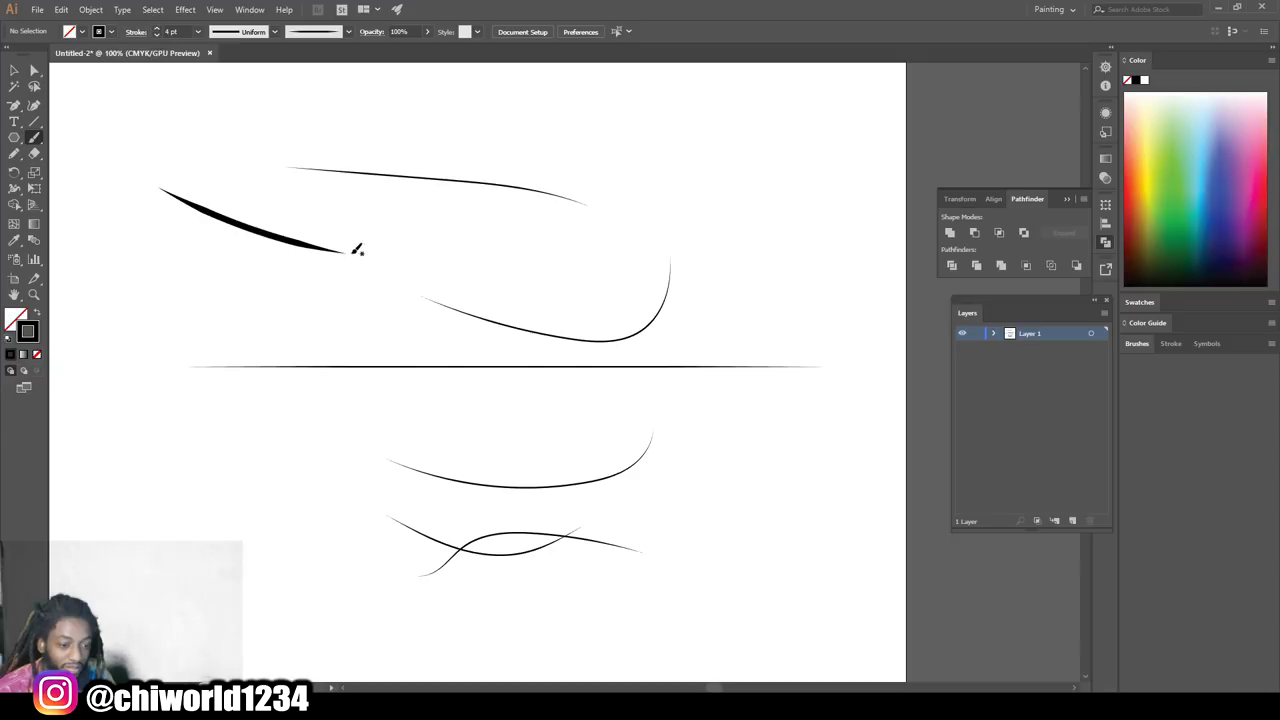
- Paint a second thick tapered stroke and a thin 1 pt stroke near the top
{"action": "left_click_drag", "start_coordinate": [226, 280], "coordinate": [412, 300]}
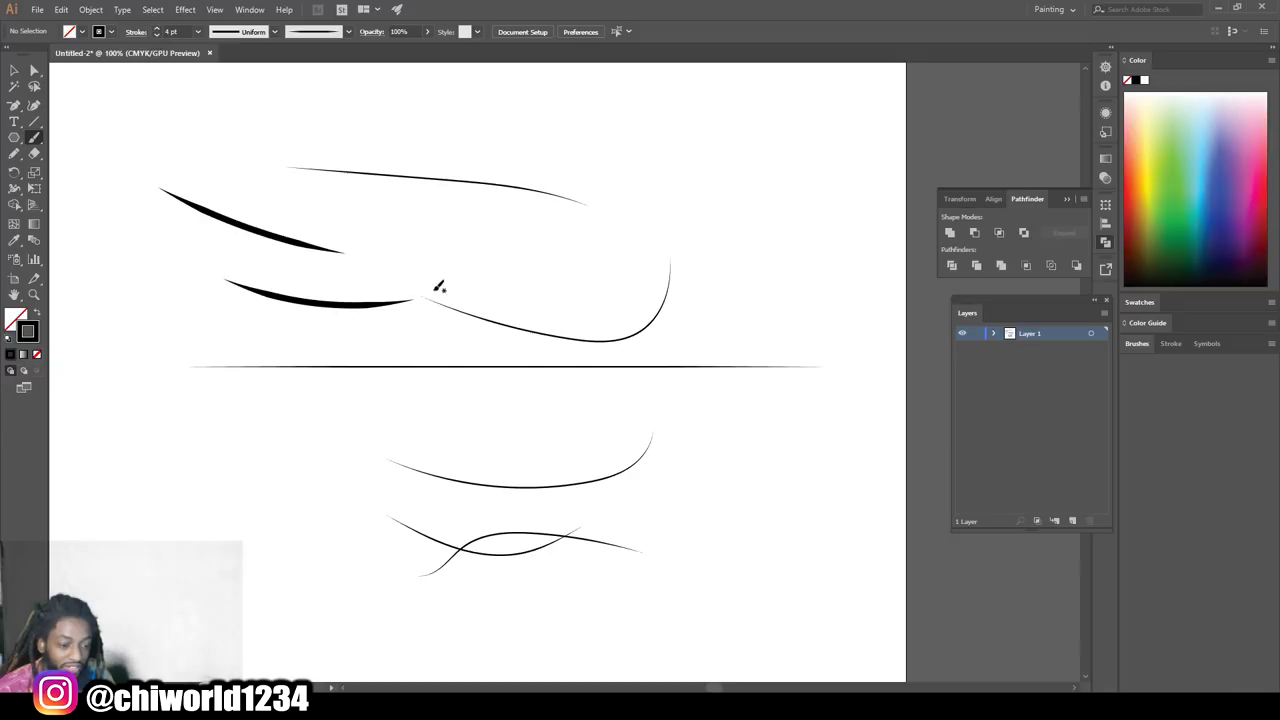
{"action": "left_click", "coordinate": [198, 31]}
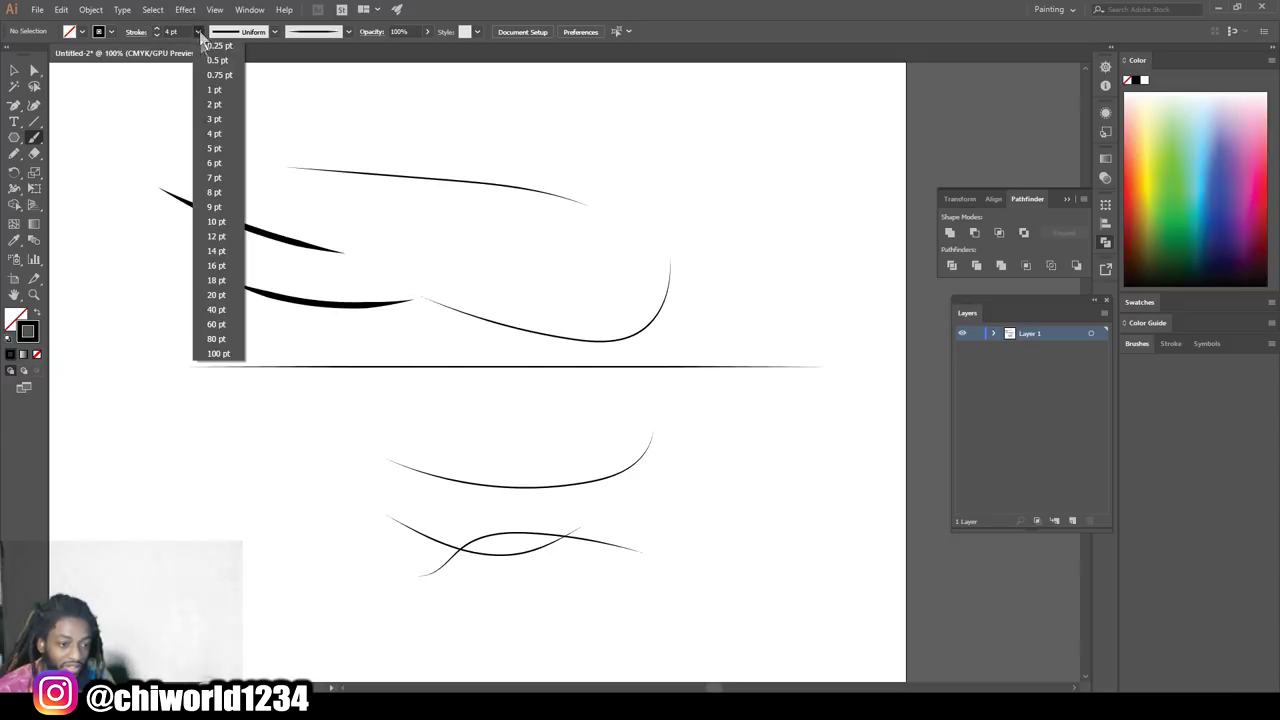
{"action": "left_click", "coordinate": [220, 90]}
{"action": "left_click_drag", "start_coordinate": [196, 123], "coordinate": [422, 146]}
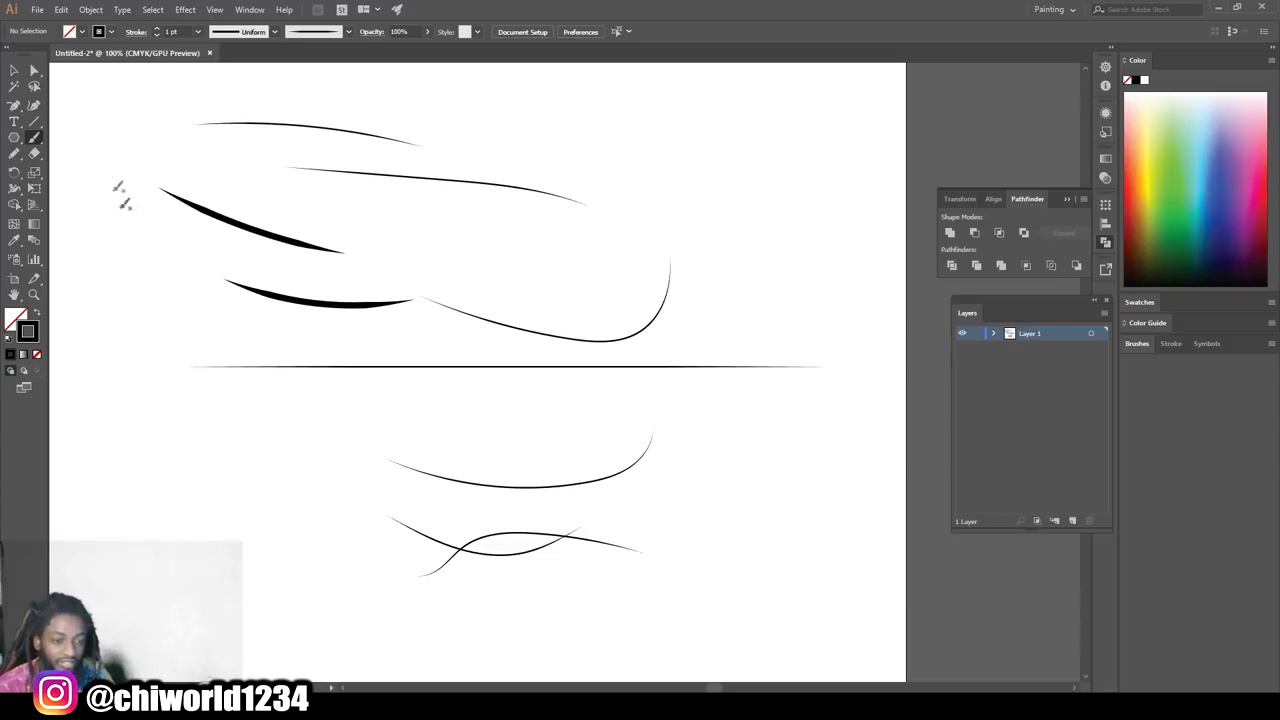
- Select all the test strokes and delete them, leaving the artboard empty
{"action": "left_click", "coordinate": [15, 72]}
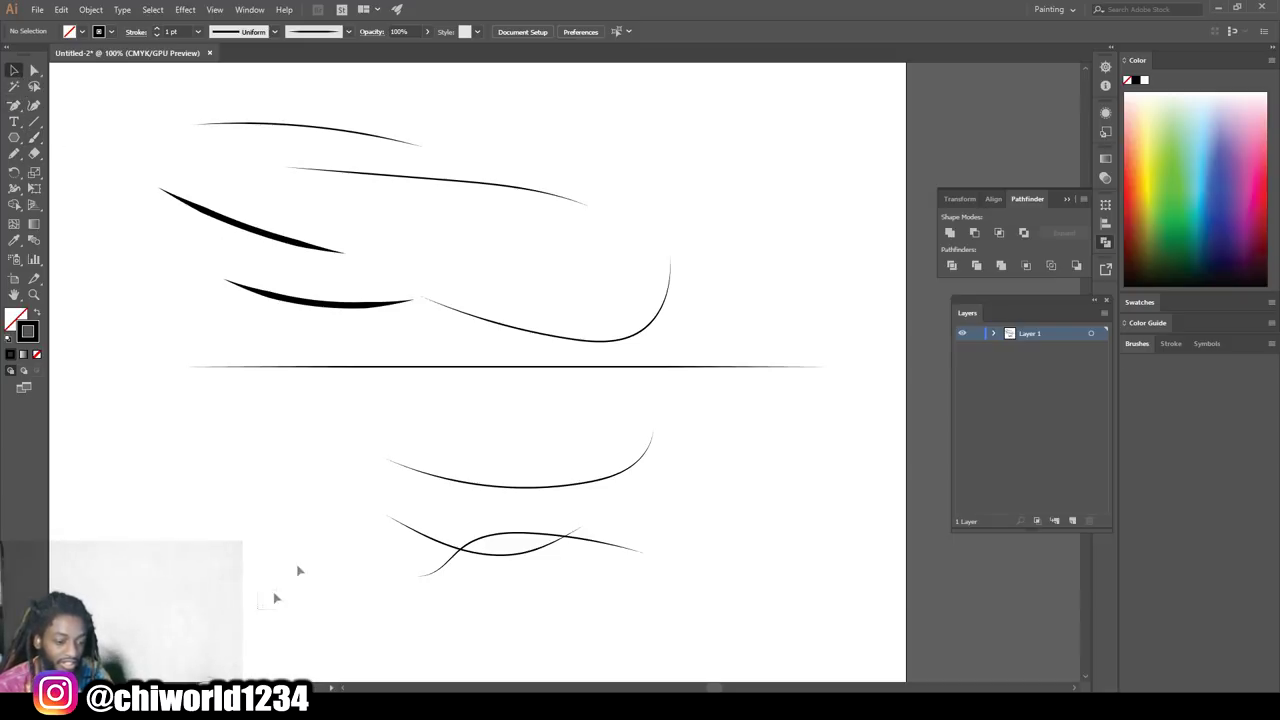
{"action": "left_click_drag", "start_coordinate": [258, 608], "coordinate": [733, 107]}
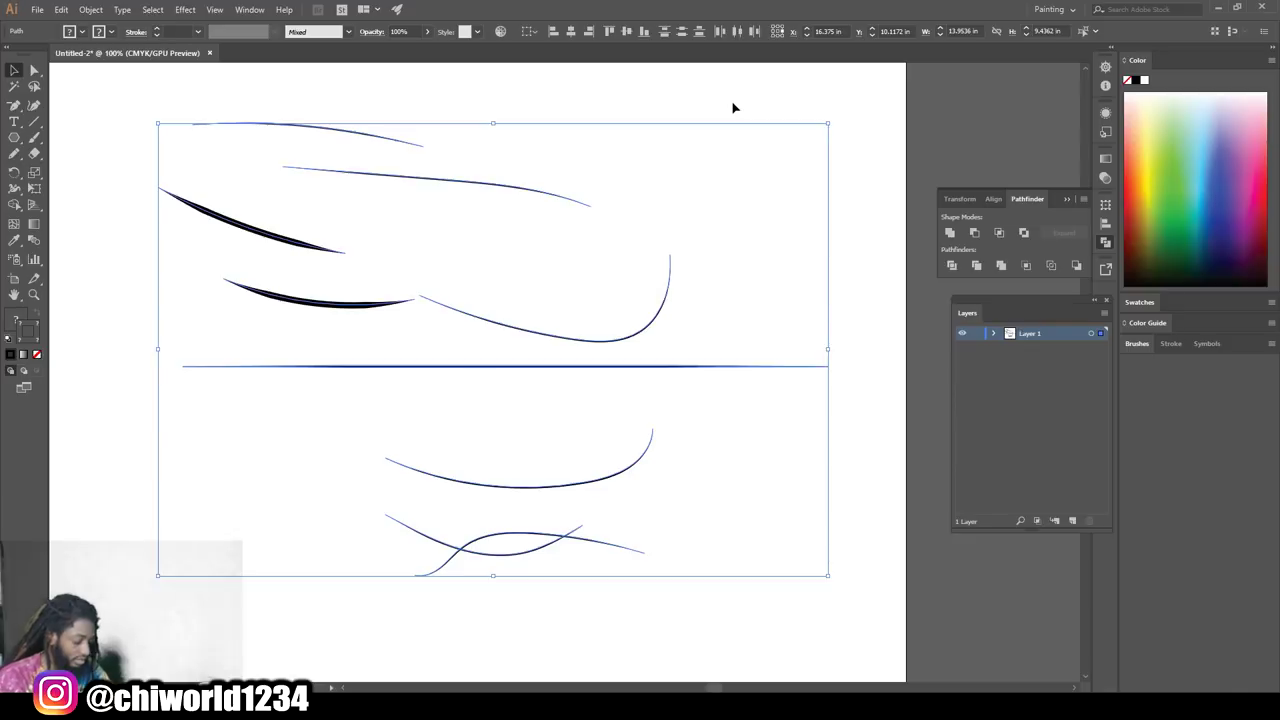
{"action": "key", "text": "Delete"}
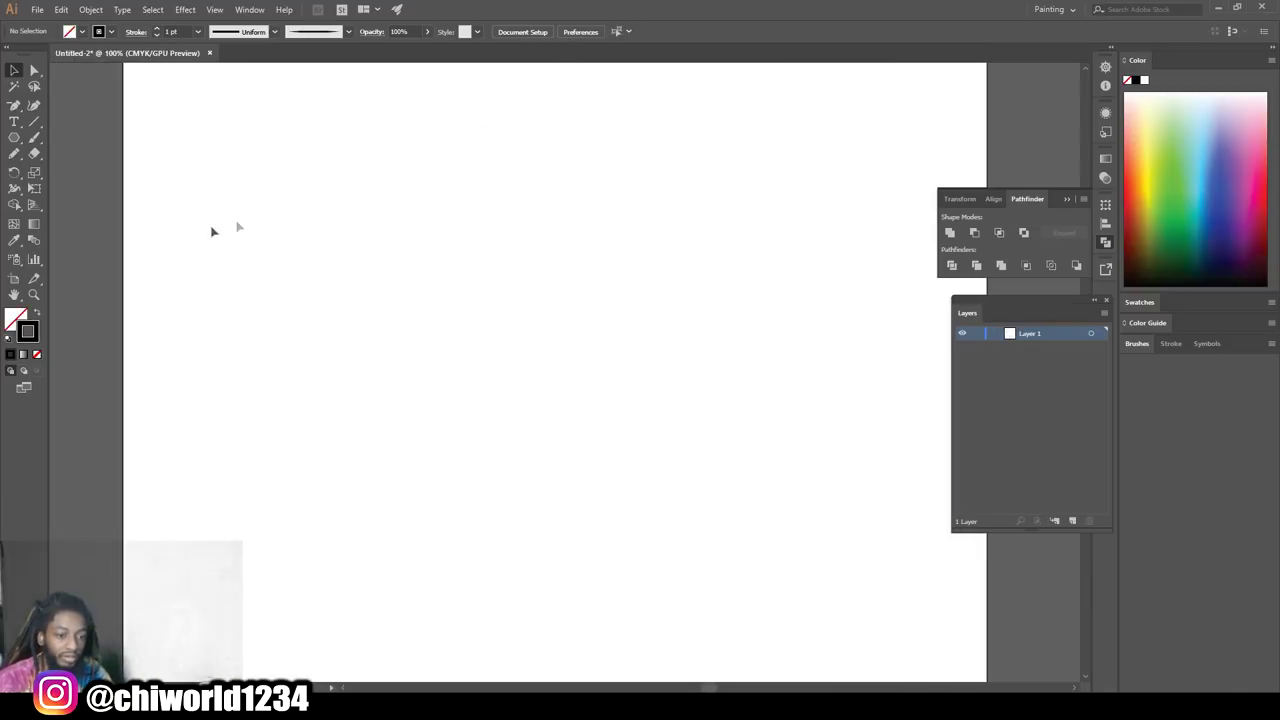
- Paint the left eye's upper arc and the right eye's arc, lower lid and iris
{"action": "left_click", "coordinate": [34, 138]}
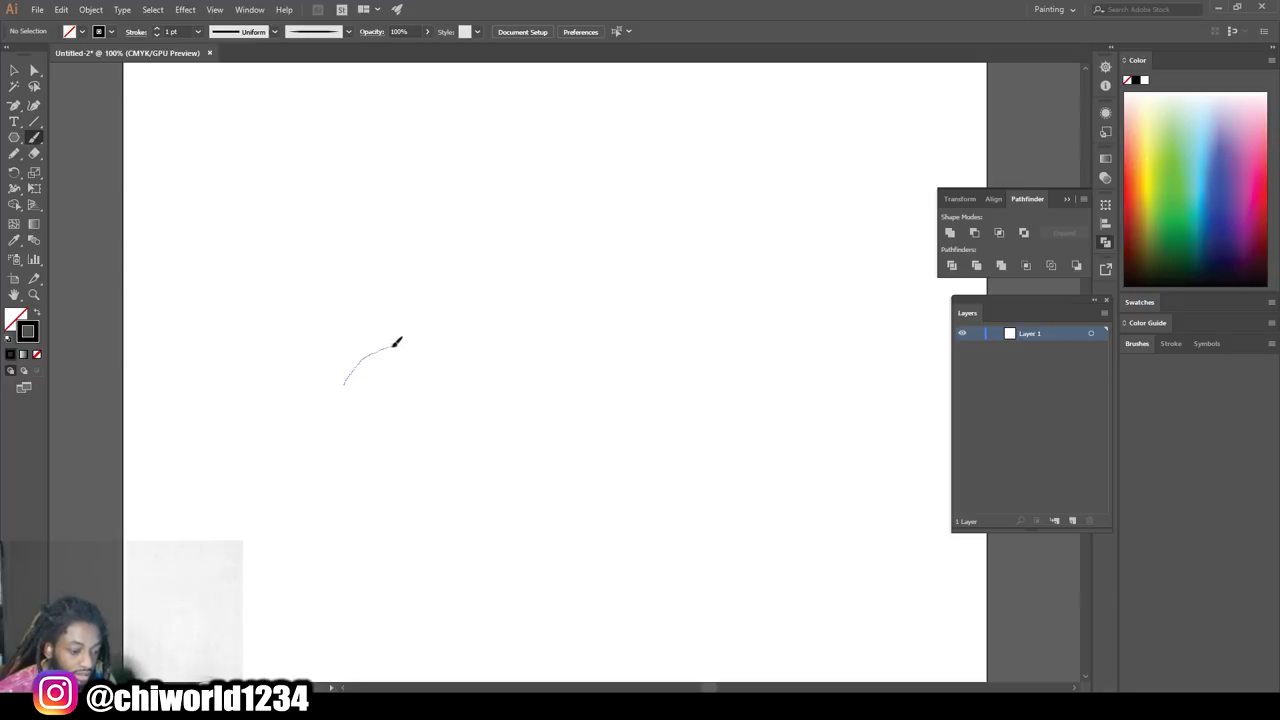
{"action": "left_click_drag", "start_coordinate": [437, 342], "coordinate": [515, 378]}
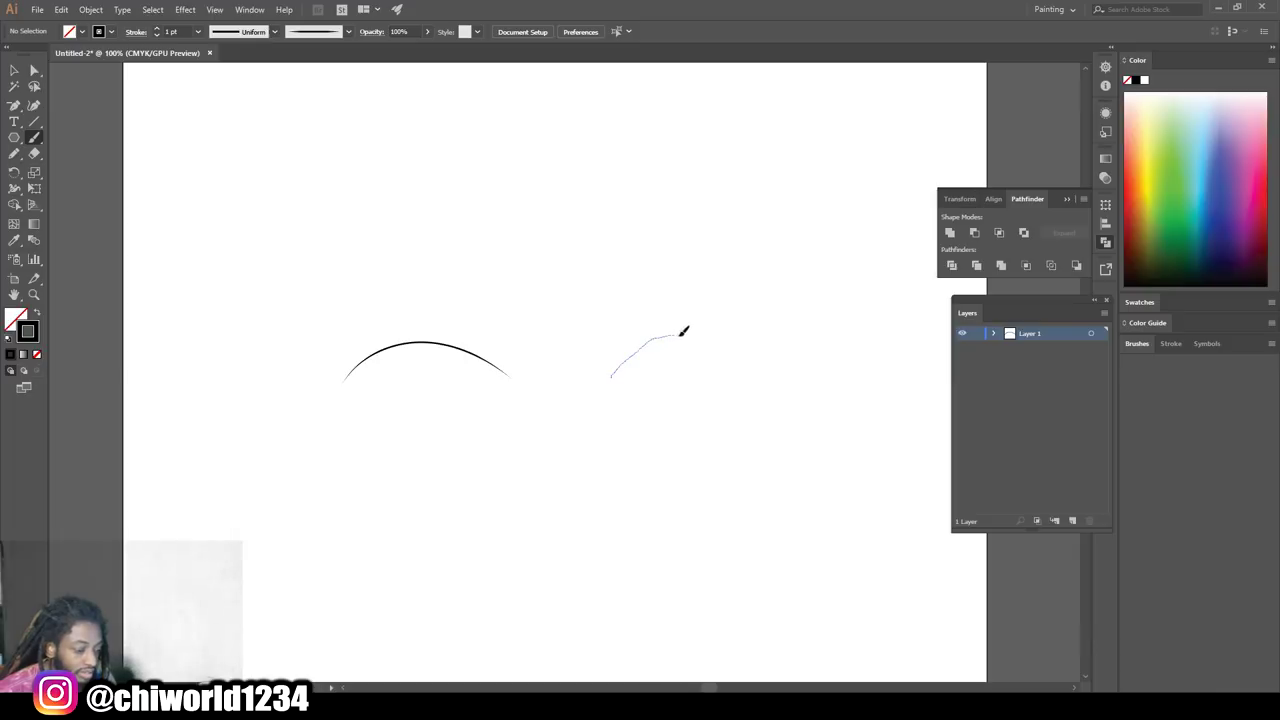
{"action": "left_click_drag", "start_coordinate": [772, 372], "coordinate": [772, 373]}
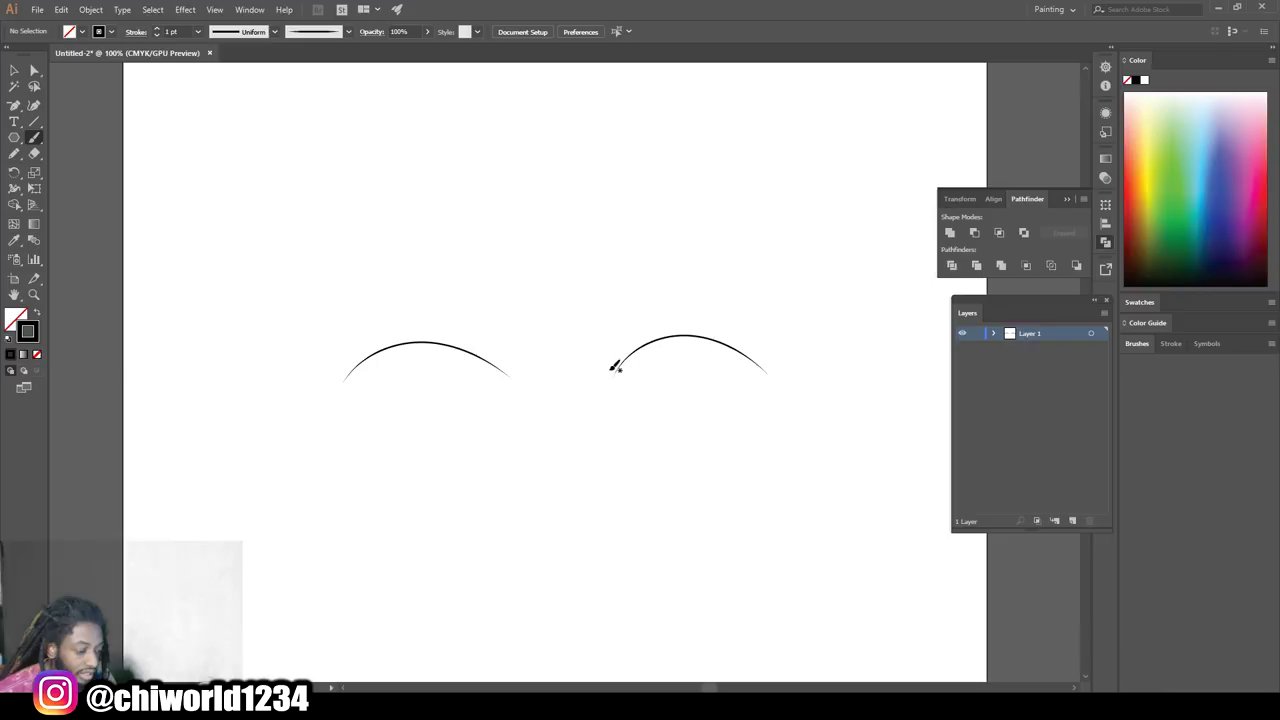
{"action": "left_click_drag", "start_coordinate": [613, 368], "coordinate": [733, 370]}
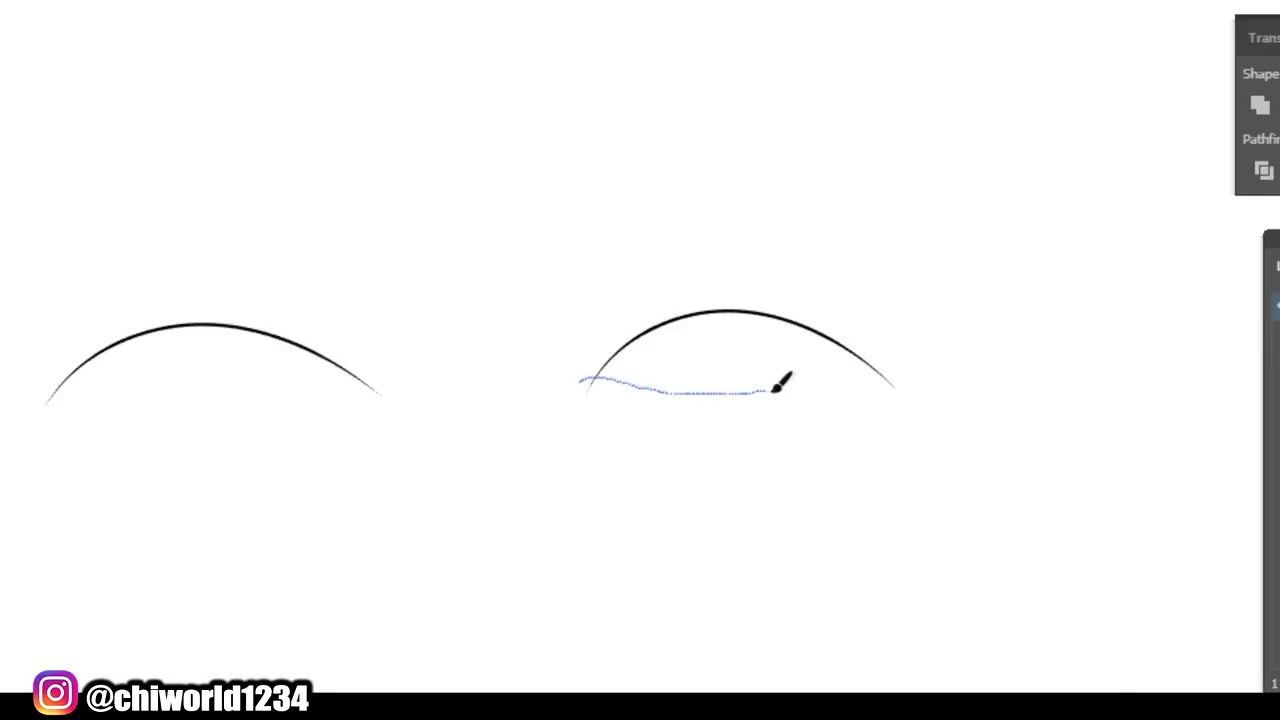
{"action": "left_click_drag", "start_coordinate": [826, 379], "coordinate": [884, 342]}
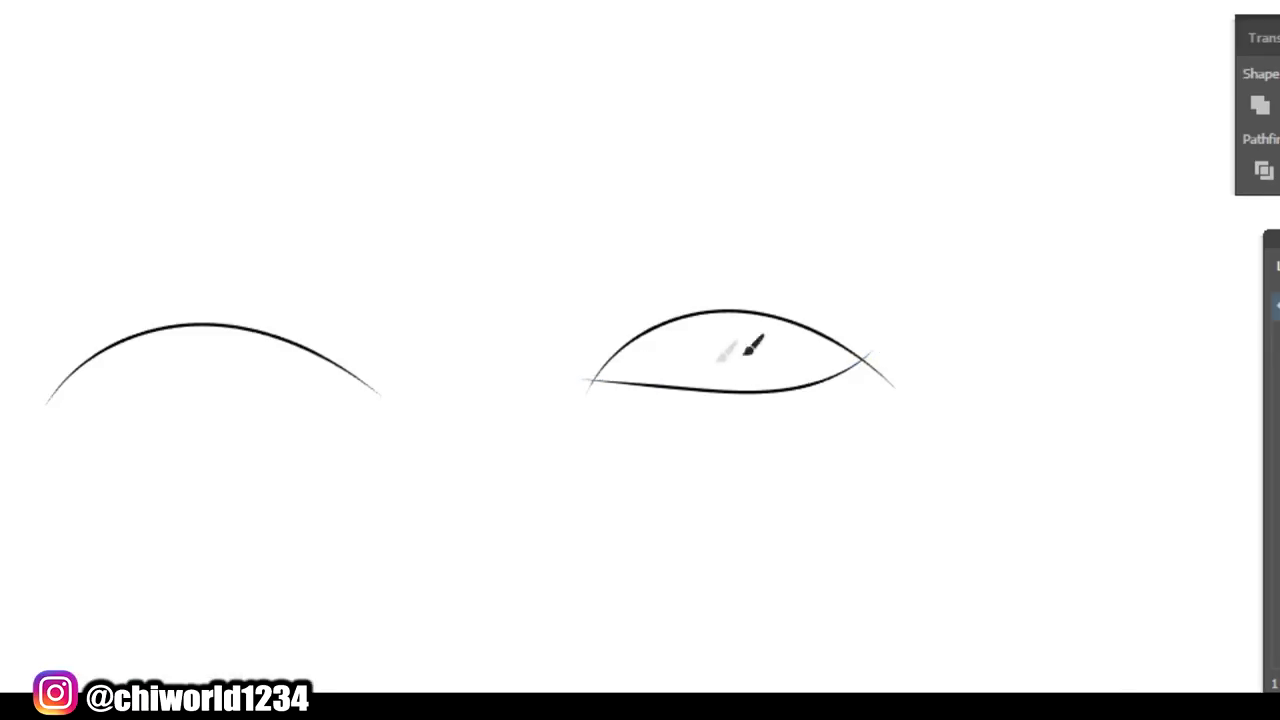
{"action": "key", "text": "ctrl+="}
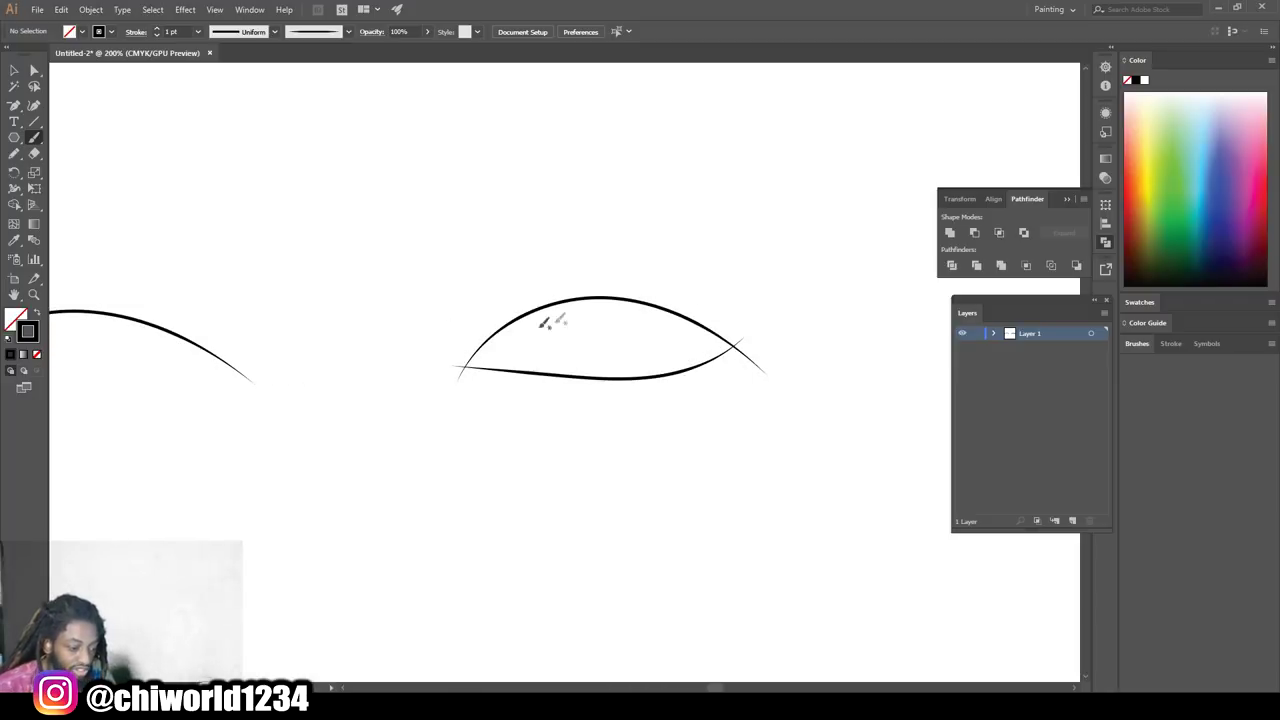
{"action": "mouse_move", "coordinate": [541, 283]}
{"action": "left_mouse_down"}
{"action": "mouse_move", "coordinate": [563, 349]}
{"action": "mouse_move", "coordinate": [624, 364]}
{"action": "mouse_move", "coordinate": [647, 348]}
{"action": "mouse_move", "coordinate": [660, 262]}
{"action": "left_mouse_up"}
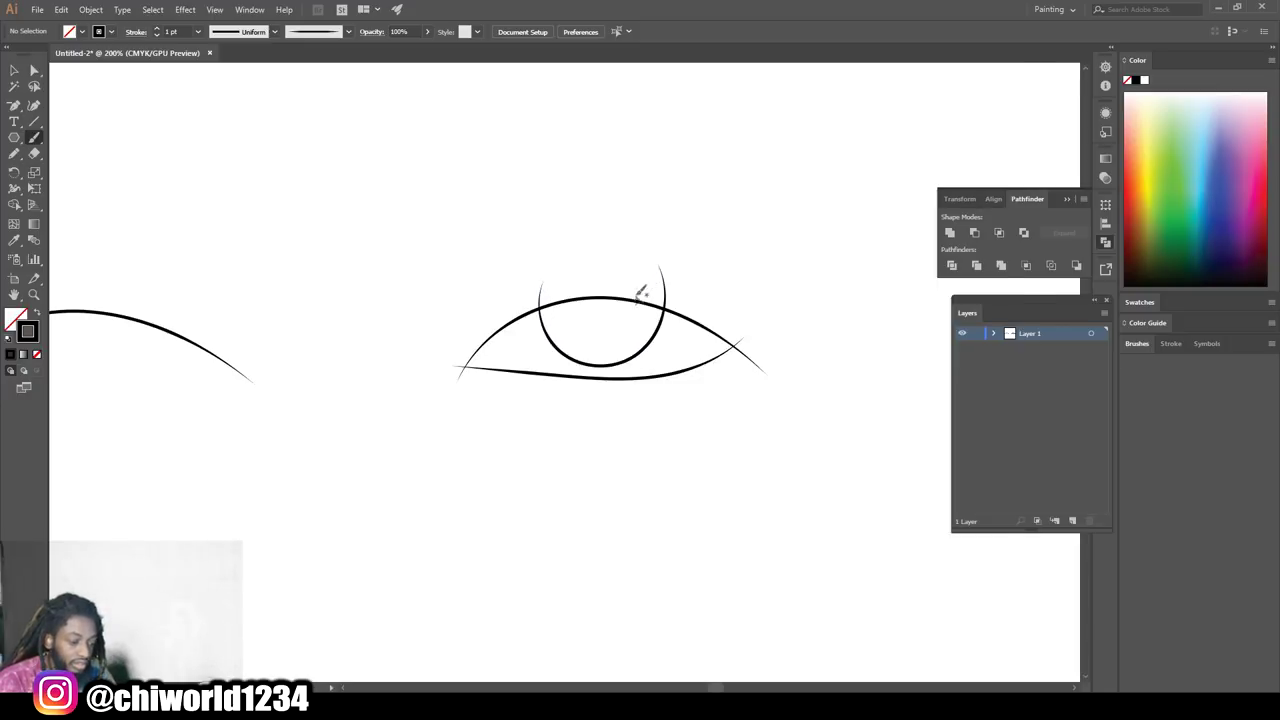
{"action": "key", "text": "ctrl+minus"}
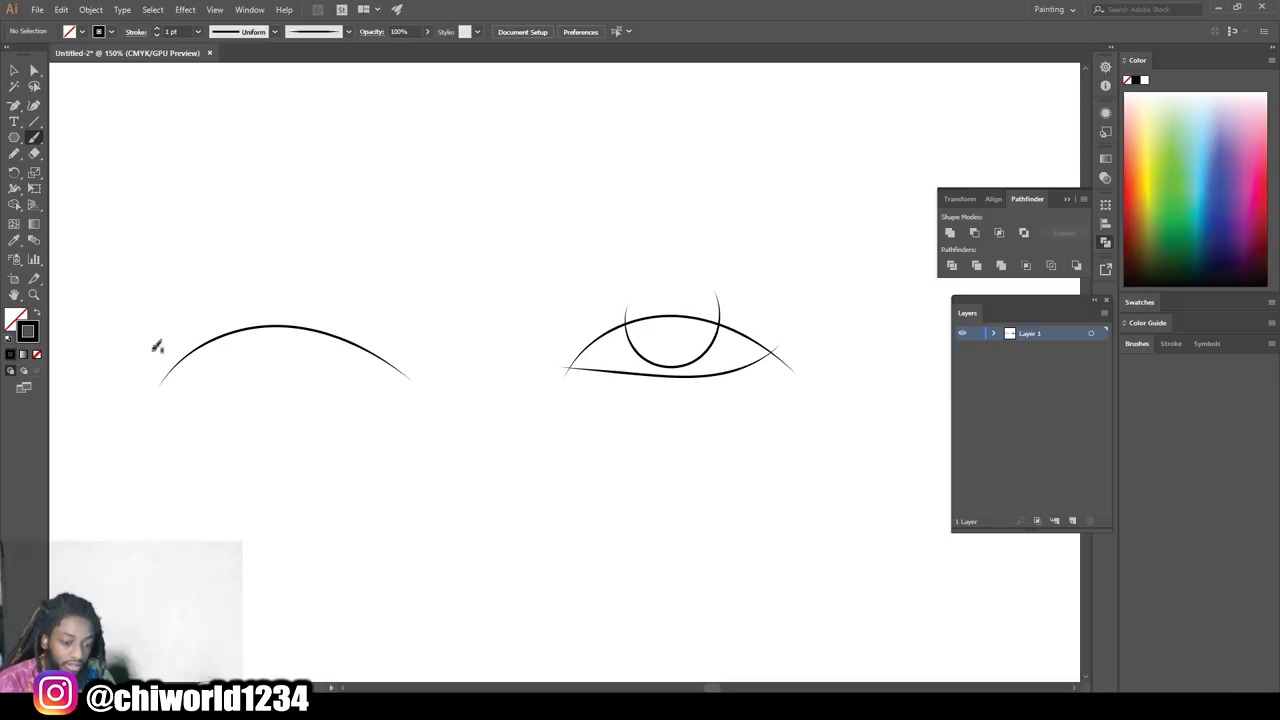
- Paint the left eye's lower lid and iris circle
{"action": "left_click_drag", "start_coordinate": [221, 379], "coordinate": [379, 386]}
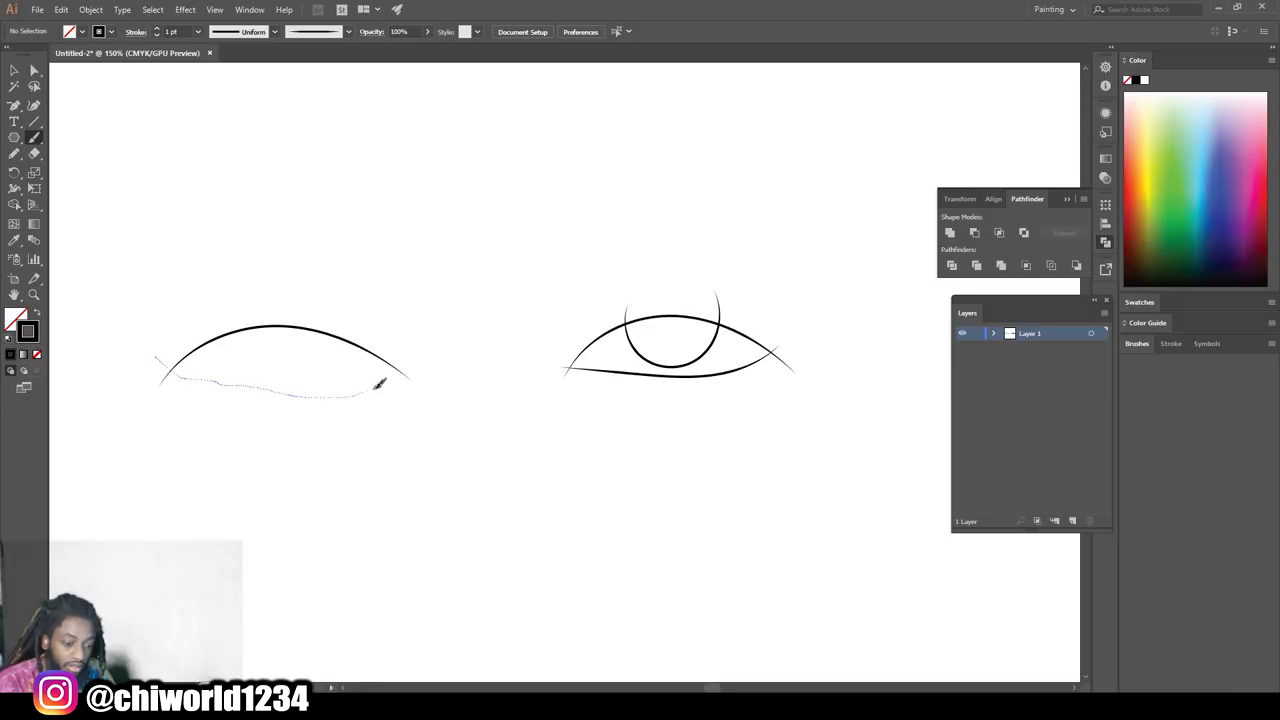
{"action": "left_click_drag", "start_coordinate": [431, 348], "coordinate": [432, 347]}
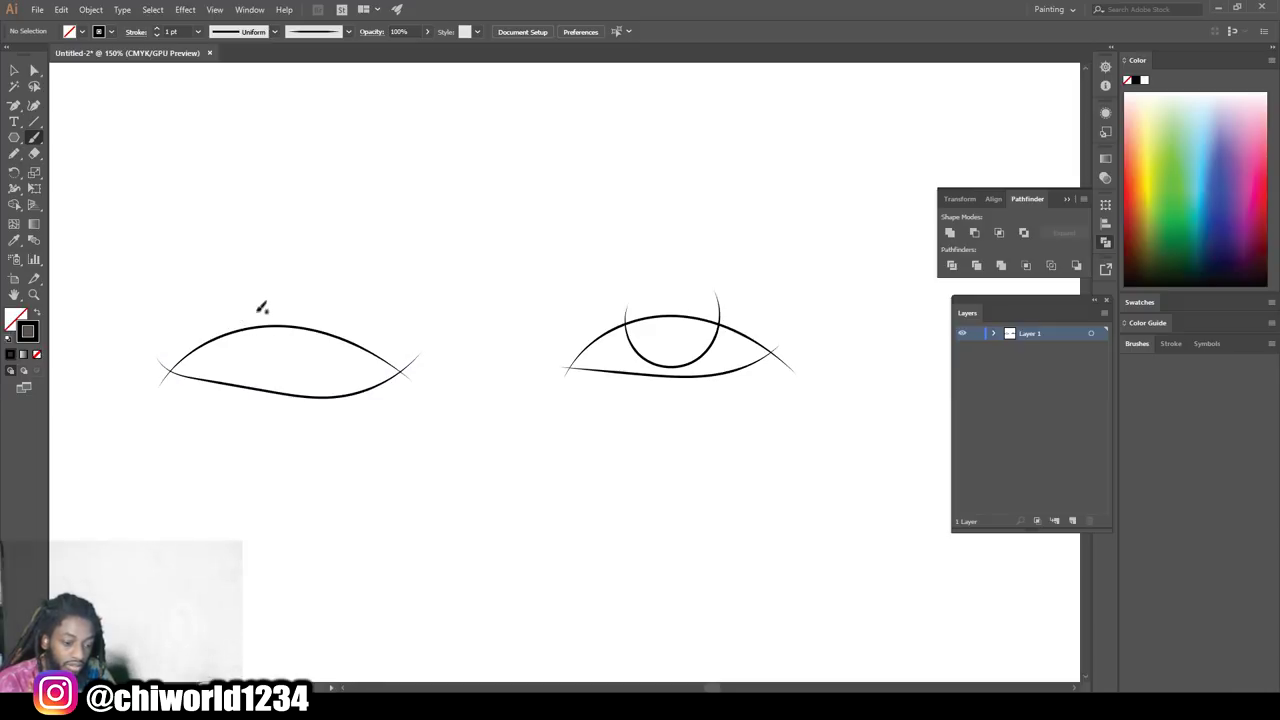
{"action": "left_click_drag", "start_coordinate": [258, 309], "coordinate": [245, 343]}
{"action": "left_click_drag", "start_coordinate": [338, 305], "coordinate": [340, 310]}
{"action": "scroll", "coordinate": [506, 389], "scroll_direction": "down", "scroll_amount": 2}
{"action": "scroll", "coordinate": [505, 391], "scroll_direction": "up", "scroll_amount": 2}
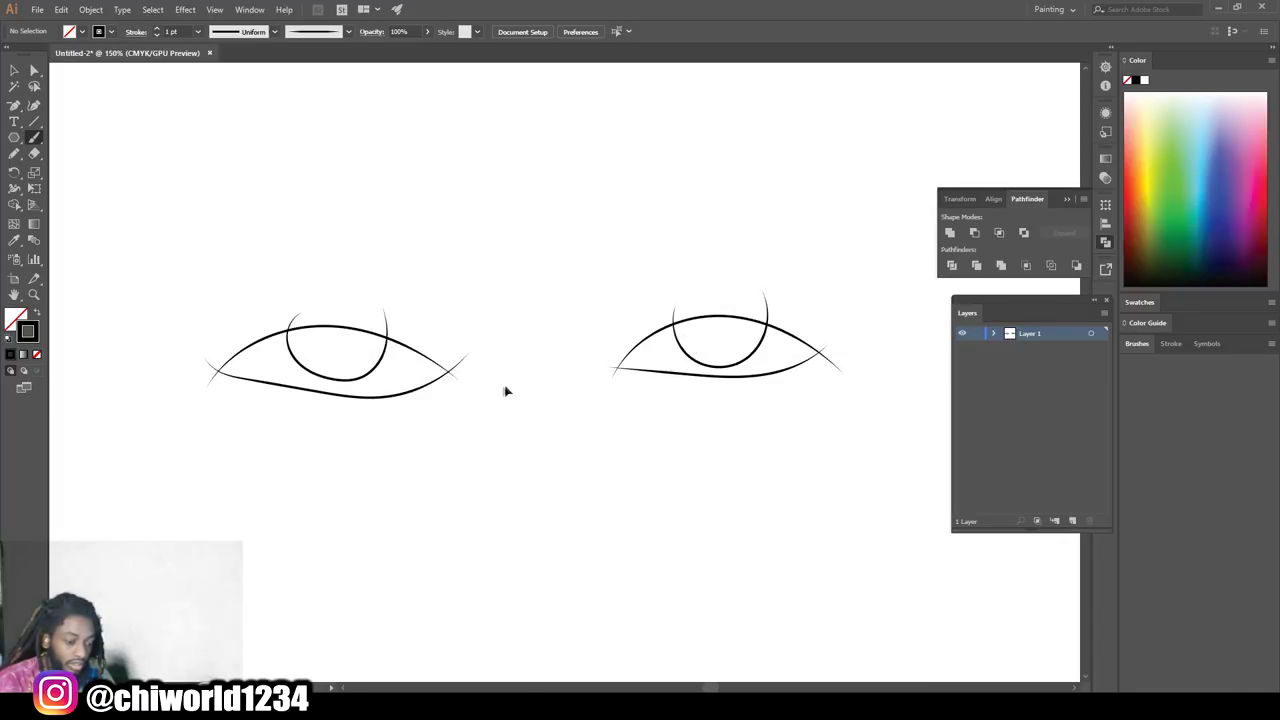
{"action": "scroll", "coordinate": [563, 430], "scroll_direction": "down", "scroll_amount": 3}
{"action": "scroll", "coordinate": [551, 403], "scroll_direction": "up", "scroll_amount": 2}
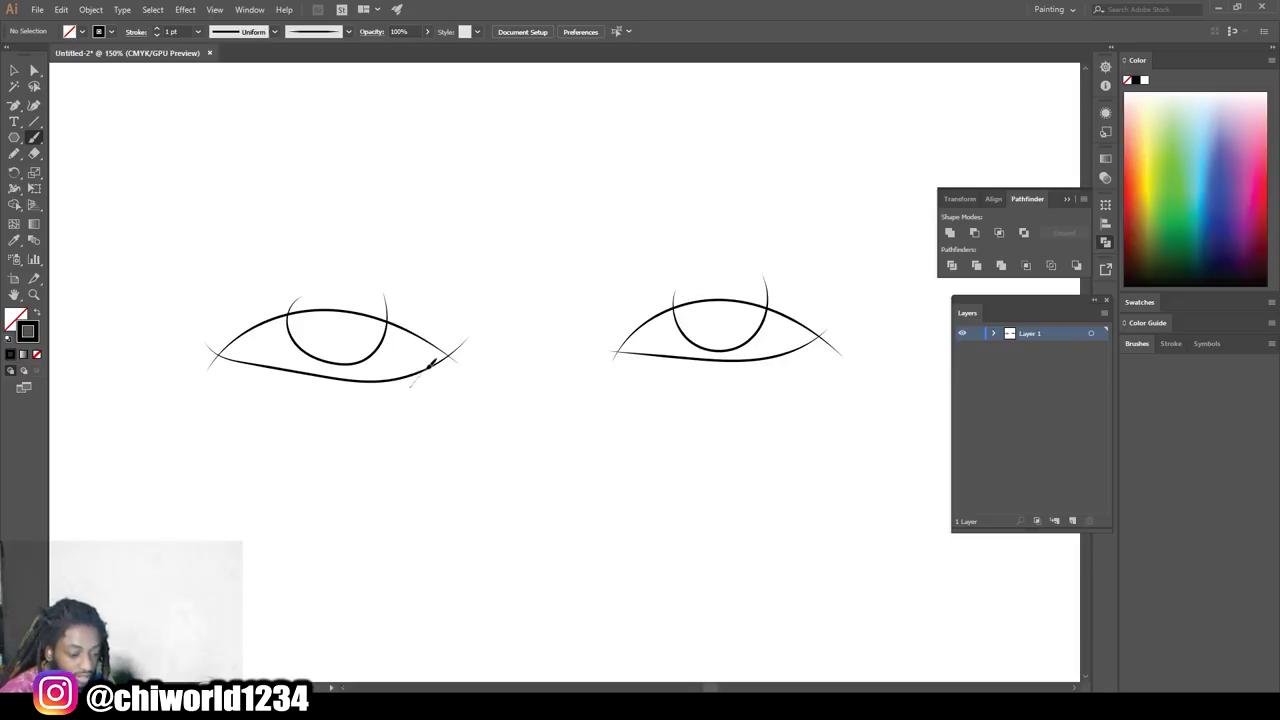
- Add arcs crossing each eye's corner and select both eyes
{"action": "left_click_drag", "start_coordinate": [436, 324], "coordinate": [424, 313]}
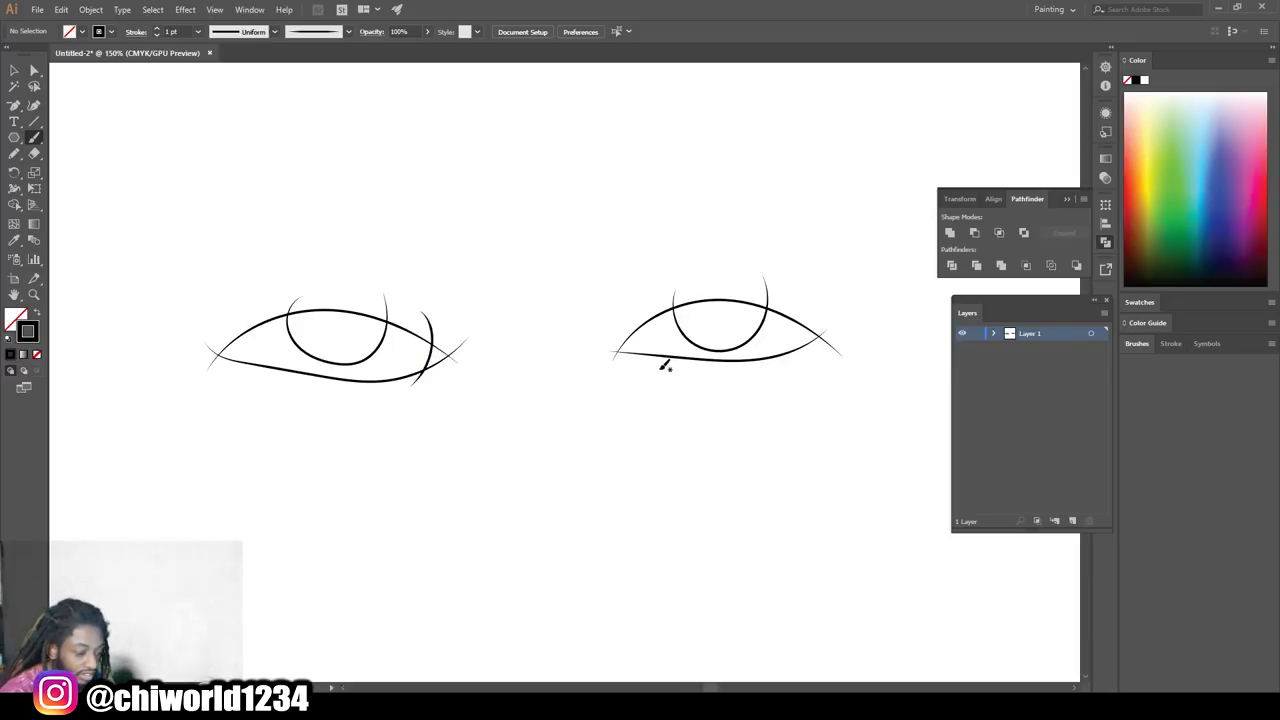
{"action": "left_click_drag", "start_coordinate": [644, 297], "coordinate": [636, 300]}
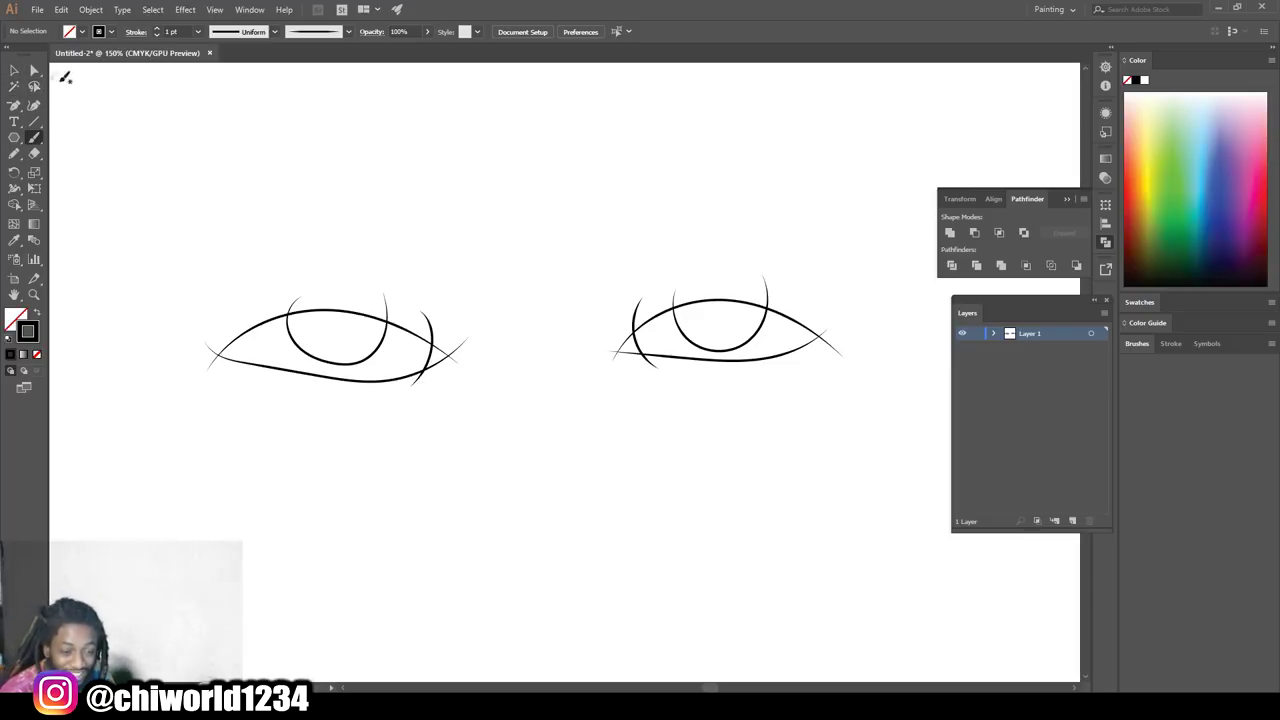
{"action": "left_click", "coordinate": [15, 72]}
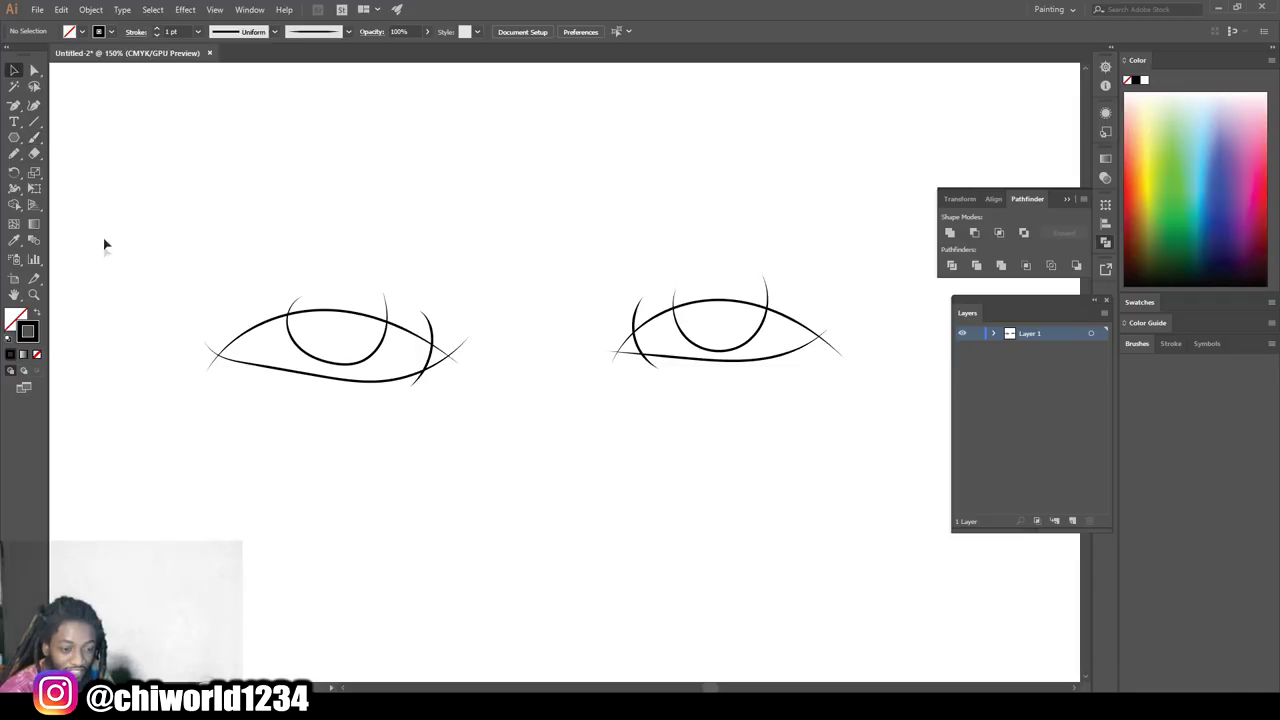
{"action": "mouse_move", "coordinate": [210, 476]}
{"action": "left_mouse_down"}
{"action": "mouse_move", "coordinate": [866, 256]}
{"action": "mouse_move", "coordinate": [580, 360]}
{"action": "mouse_move", "coordinate": [220, 457]}
{"action": "left_mouse_up"}
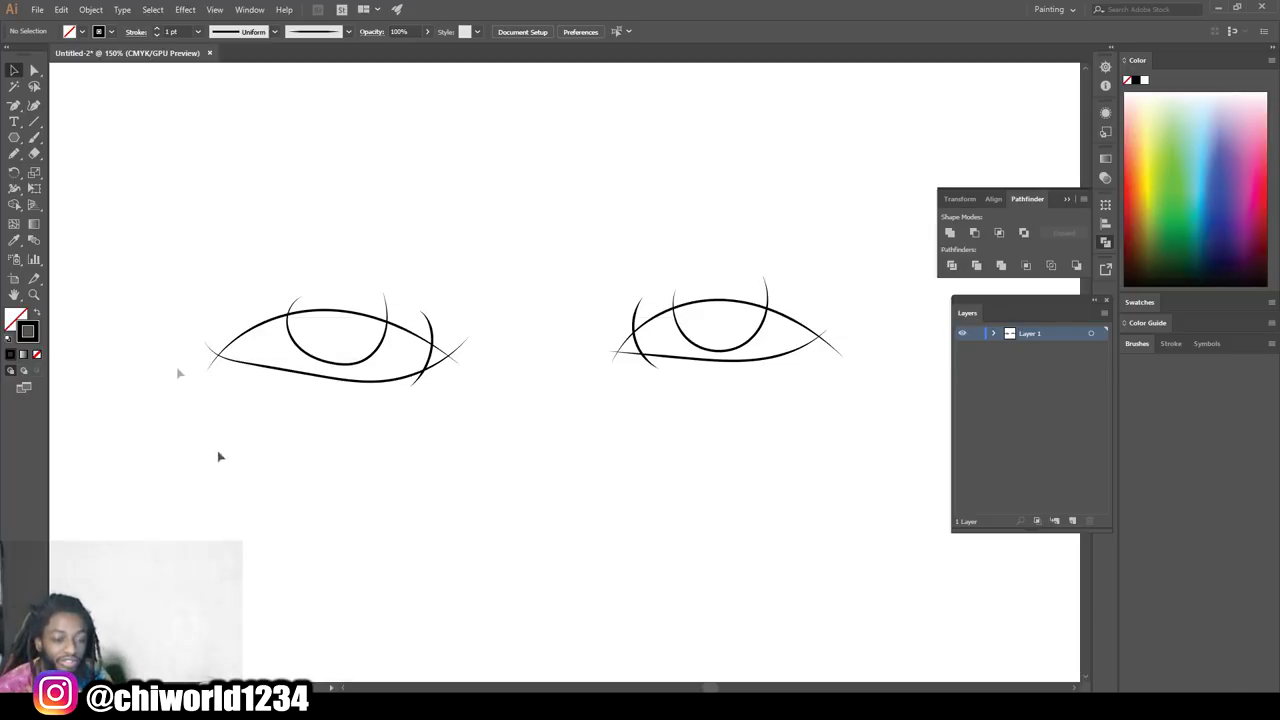
{"action": "left_click", "coordinate": [34, 137]}
{"action": "scroll", "coordinate": [514, 354], "scroll_direction": "down", "scroll_amount": 3}
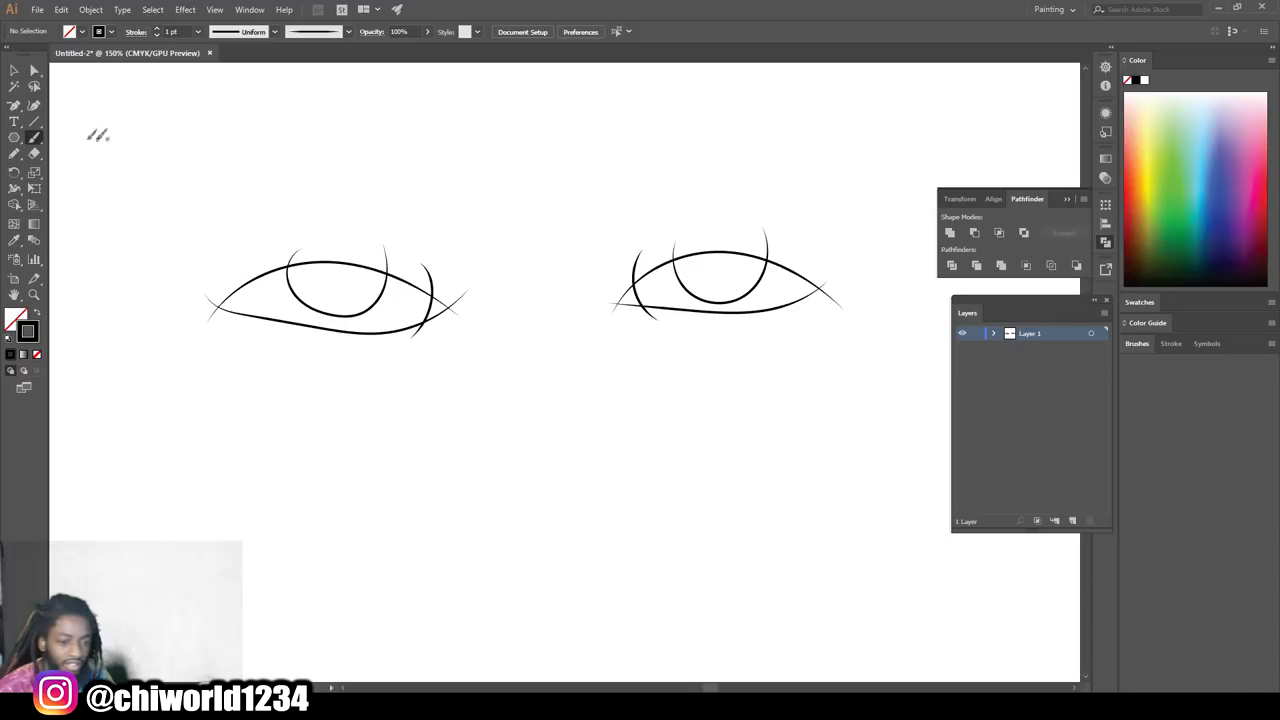
- Set the Paintbrush tool's Fidelity to Smooth
{"action": "double_click", "coordinate": [35, 140]}
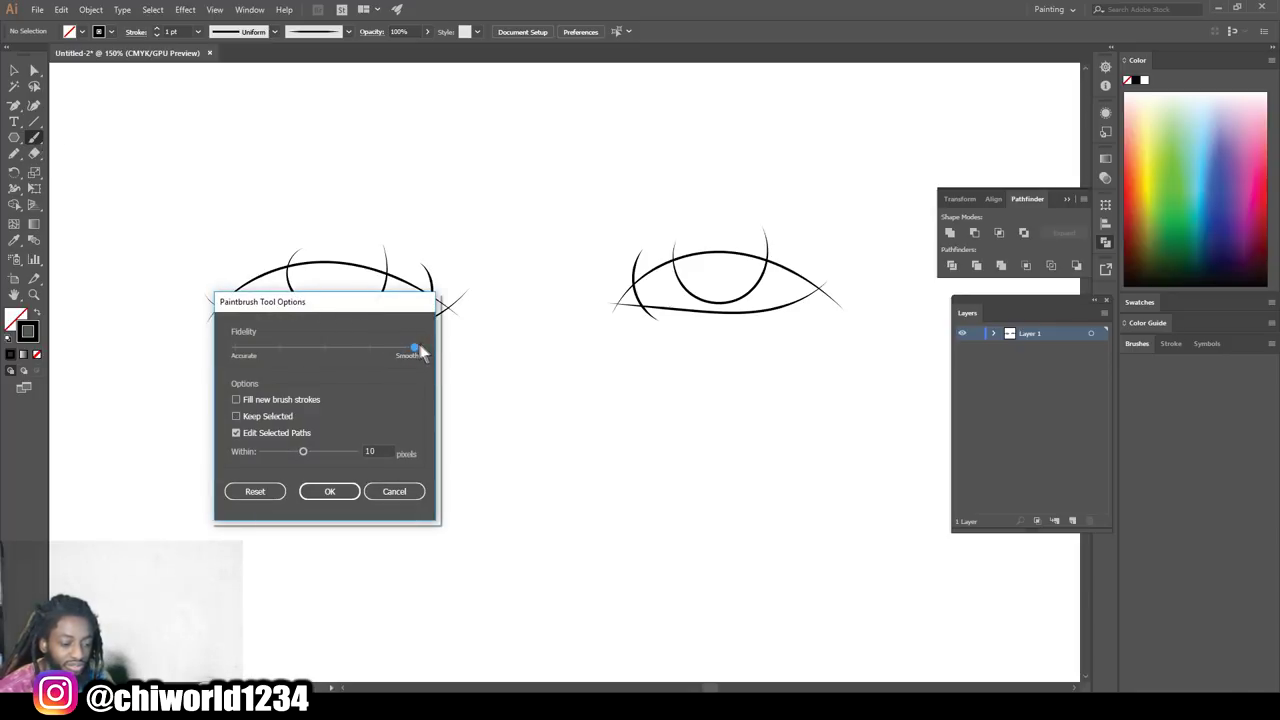
{"action": "left_click", "coordinate": [340, 491]}
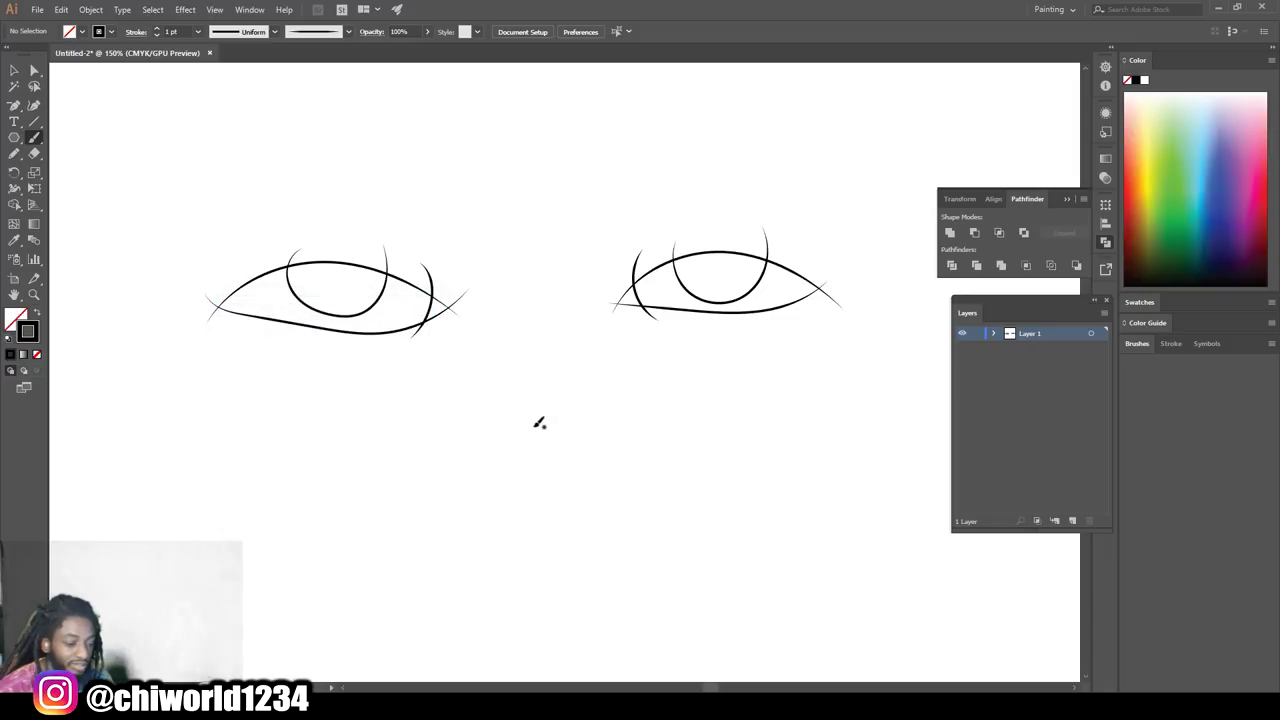
{"action": "scroll", "coordinate": [579, 331], "scroll_direction": "down", "scroll_amount": 2}
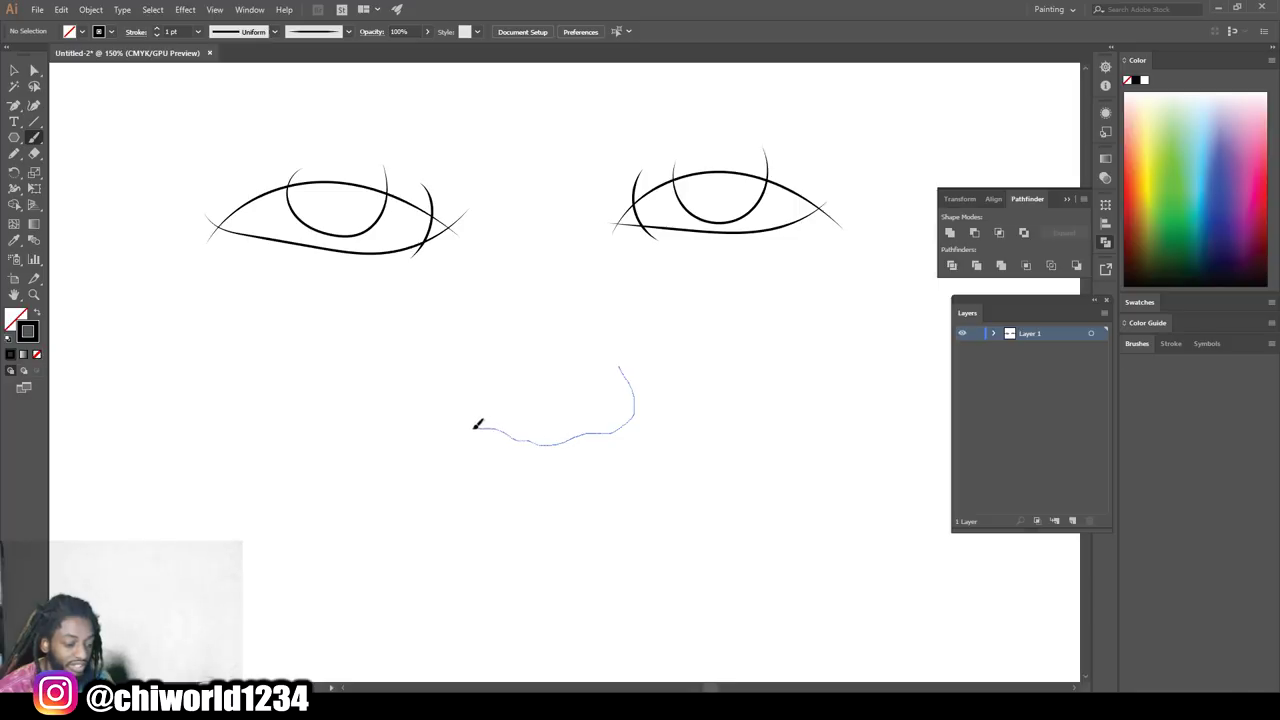
- Paint the nose, upper and lower lips, and the chin line
{"action": "left_click_drag", "start_coordinate": [469, 363], "coordinate": [470, 362]}
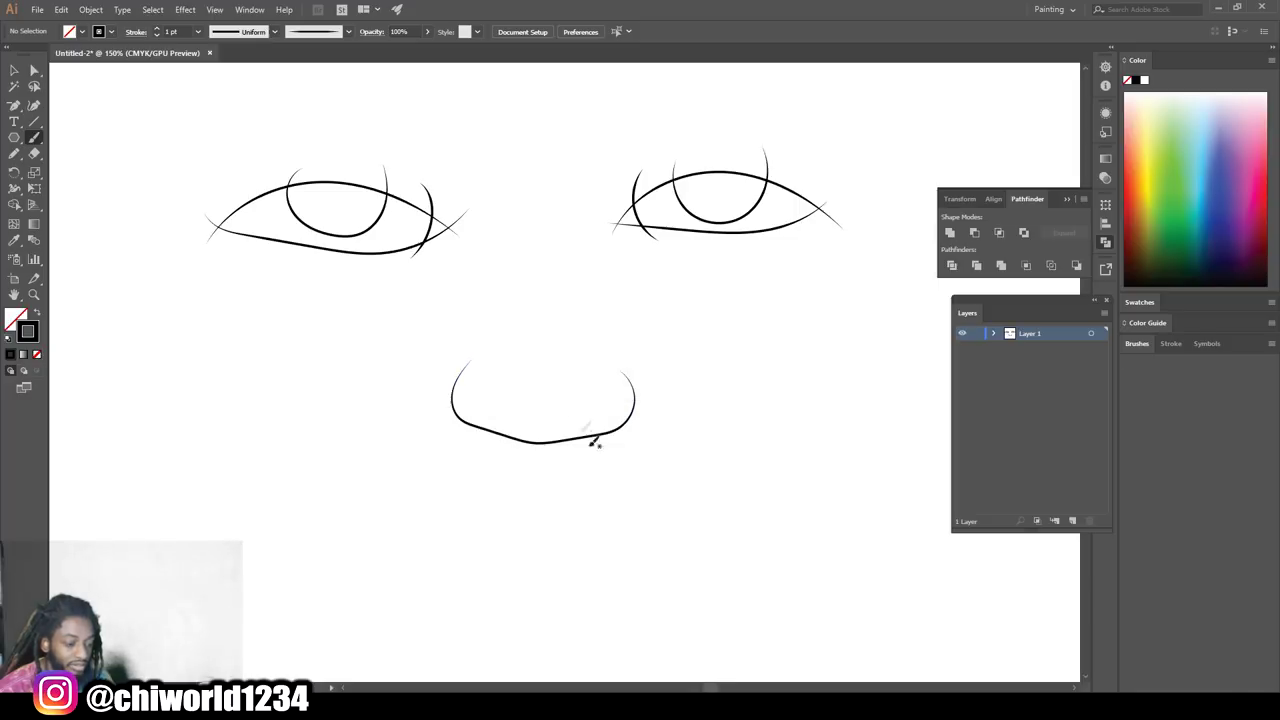
{"action": "scroll", "coordinate": [586, 434], "scroll_direction": "down", "scroll_amount": 1}
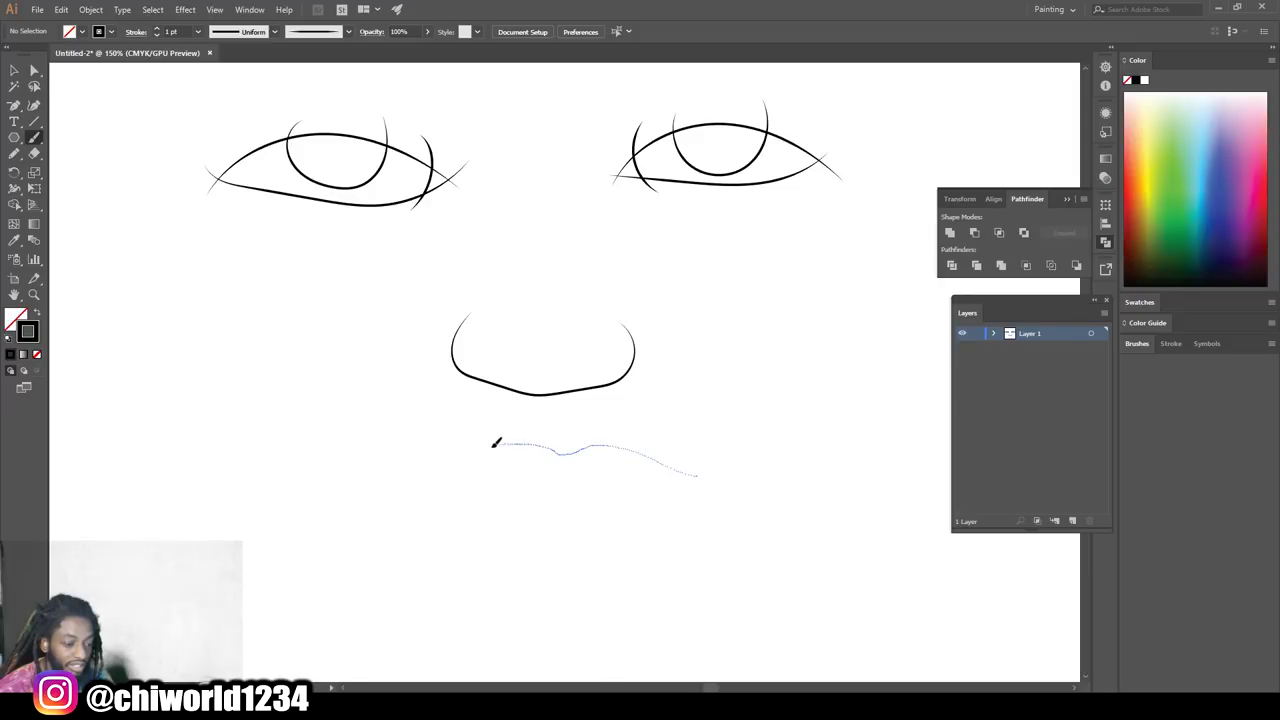
{"action": "left_click_drag", "start_coordinate": [494, 444], "coordinate": [446, 471]}
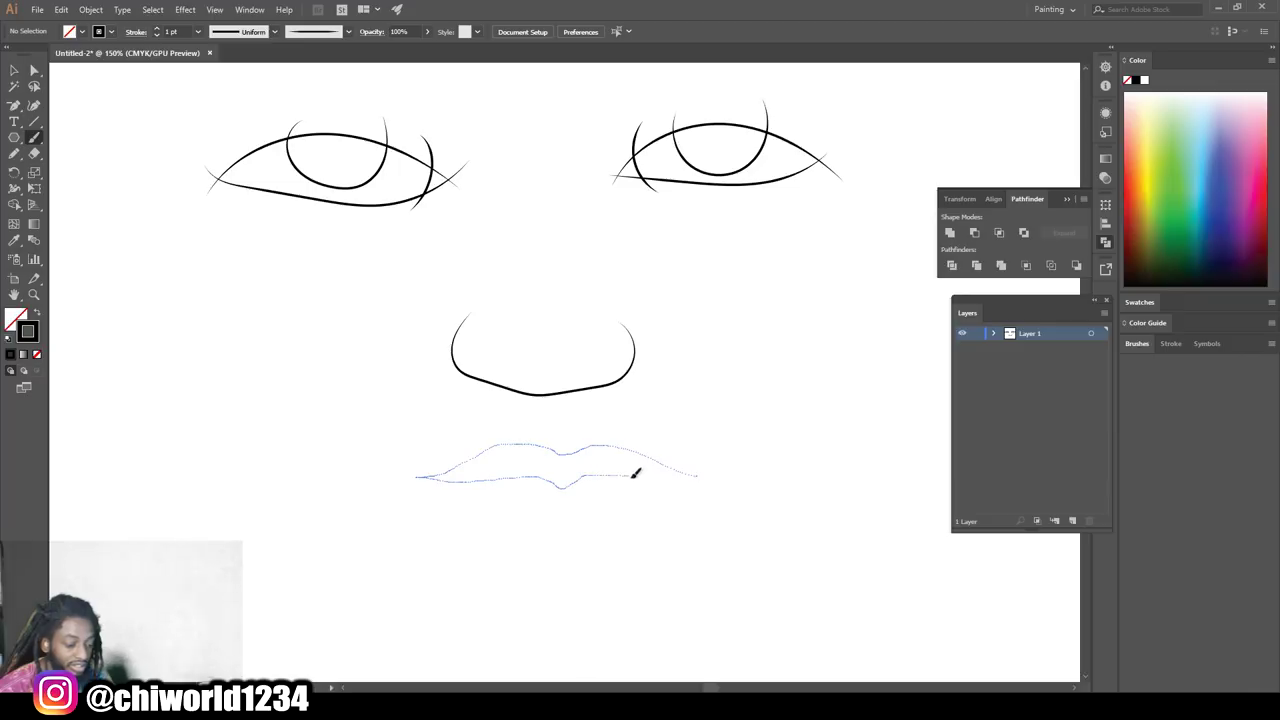
{"action": "left_click_drag", "start_coordinate": [697, 472], "coordinate": [700, 468]}
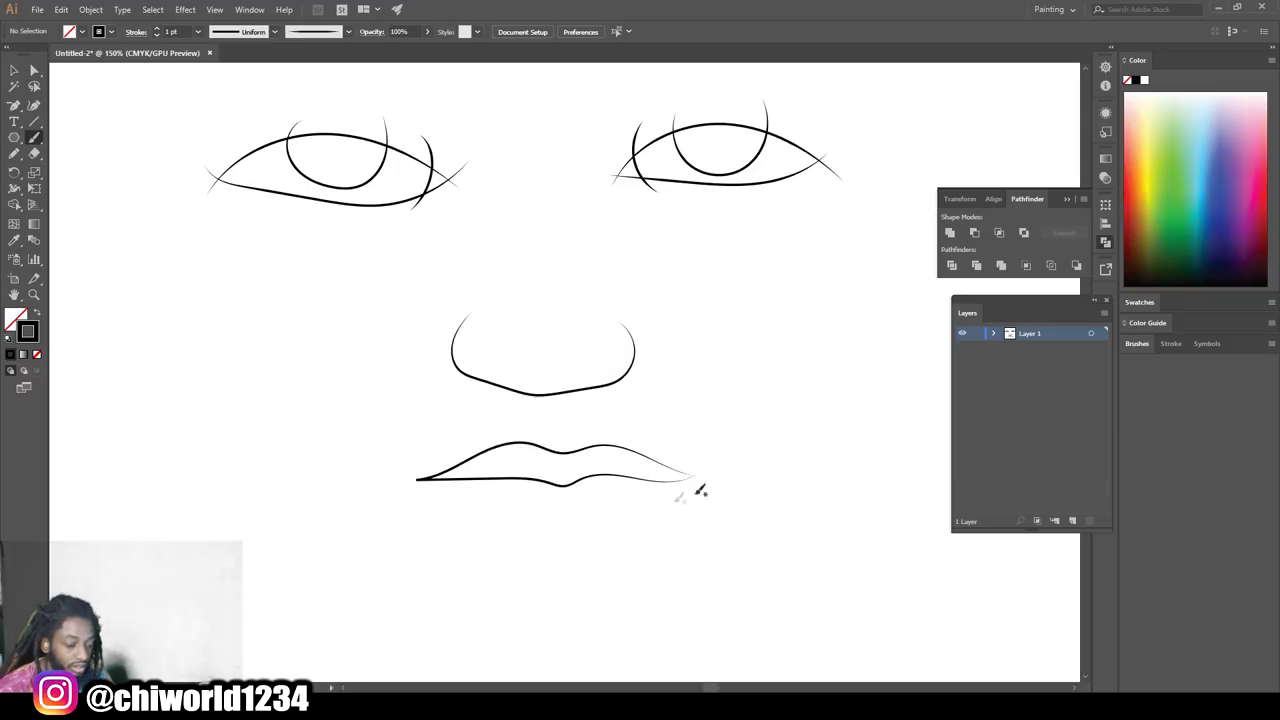
{"action": "mouse_move", "coordinate": [422, 477]}
{"action": "left_mouse_down"}
{"action": "mouse_move", "coordinate": [489, 518]}
{"action": "mouse_move", "coordinate": [600, 526]}
{"action": "mouse_move", "coordinate": [645, 522]}
{"action": "mouse_move", "coordinate": [697, 471]}
{"action": "left_mouse_up"}
{"action": "left_click_drag", "start_coordinate": [506, 537], "coordinate": [616, 548]}
- Add under-eye strokes, a face contour beside the right eye, and both eyebrows
{"action": "left_click_drag", "start_coordinate": [690, 224], "coordinate": [617, 199]}
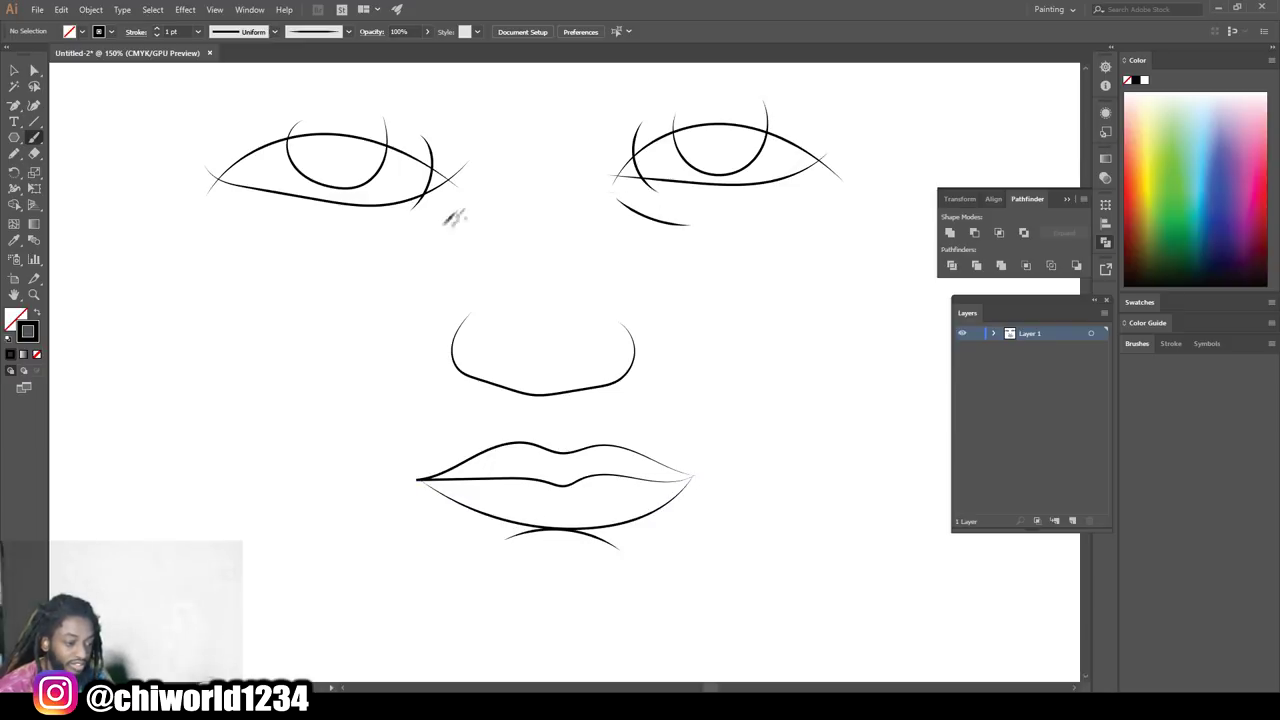
{"action": "left_click_drag", "start_coordinate": [458, 212], "coordinate": [430, 240]}
{"action": "scroll", "coordinate": [440, 240], "scroll_direction": "up", "scroll_amount": 3}
{"action": "mouse_move", "coordinate": [605, 235]}
{"action": "left_mouse_down"}
{"action": "mouse_move", "coordinate": [578, 310]}
{"action": "mouse_move", "coordinate": [592, 398]}
{"action": "left_mouse_up"}
{"action": "scroll", "coordinate": [420, 430], "scroll_direction": "down", "scroll_amount": 2}
{"action": "scroll", "coordinate": [420, 430], "scroll_direction": "up", "scroll_amount": 1}
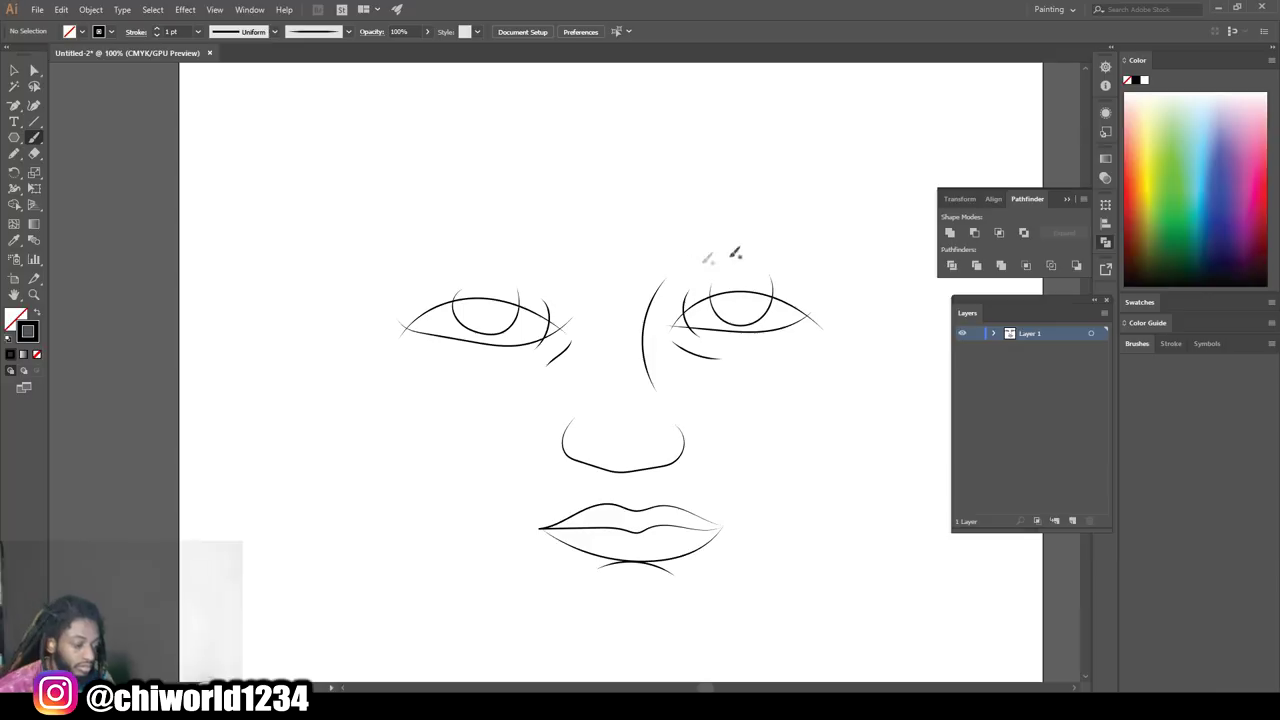
{"action": "mouse_move", "coordinate": [818, 264]}
{"action": "left_mouse_down"}
{"action": "mouse_move", "coordinate": [775, 241]}
{"action": "mouse_move", "coordinate": [671, 236]}
{"action": "mouse_move", "coordinate": [743, 211]}
{"action": "mouse_move", "coordinate": [815, 262]}
{"action": "left_mouse_up"}
{"action": "mouse_move", "coordinate": [398, 260]}
{"action": "left_mouse_down"}
{"action": "mouse_move", "coordinate": [559, 228]}
{"action": "mouse_move", "coordinate": [433, 222]}
{"action": "mouse_move", "coordinate": [398, 262]}
{"action": "left_mouse_up"}
- Paint the jawline, both ears and a hairline across the top of the head
{"action": "scroll", "coordinate": [400, 262], "scroll_direction": "down", "scroll_amount": 2}
{"action": "mouse_move", "coordinate": [580, 626]}
{"action": "left_mouse_down"}
{"action": "mouse_move", "coordinate": [720, 608]}
{"action": "mouse_move", "coordinate": [816, 519]}
{"action": "mouse_move", "coordinate": [872, 371]}
{"action": "mouse_move", "coordinate": [868, 335]}
{"action": "left_mouse_up"}
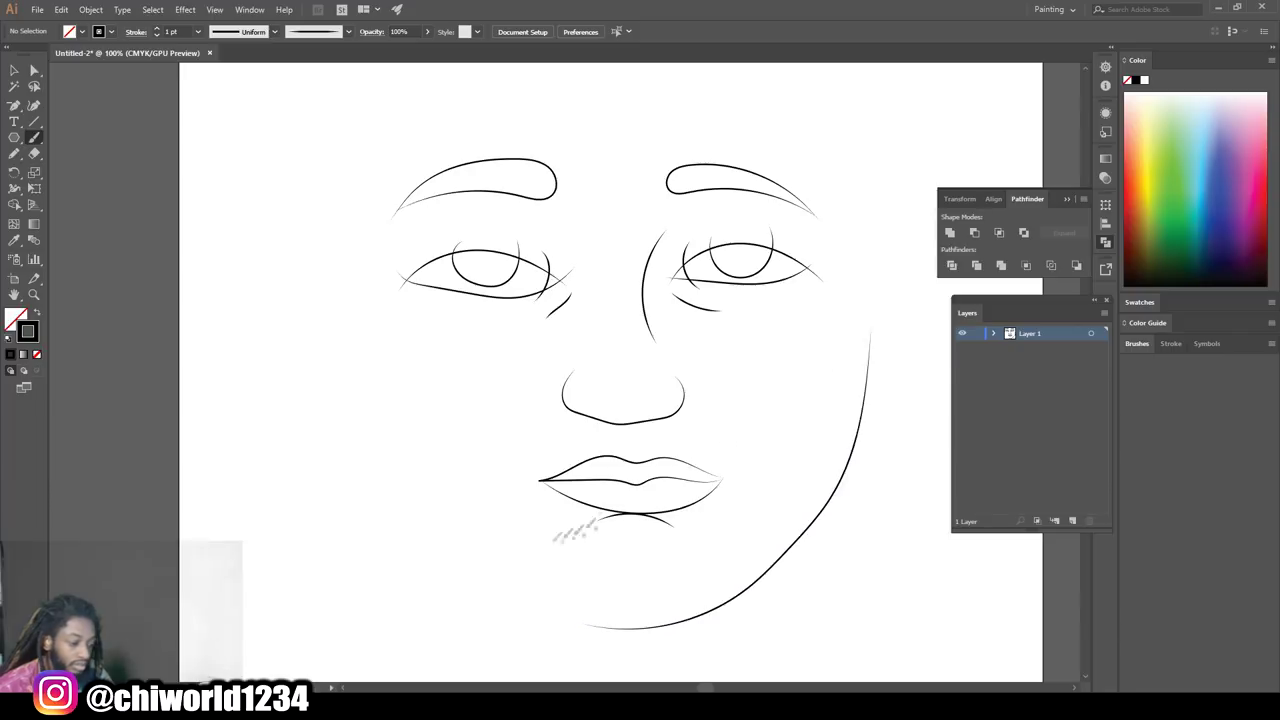
{"action": "mouse_move", "coordinate": [548, 612]}
{"action": "left_mouse_down"}
{"action": "mouse_move", "coordinate": [396, 467]}
{"action": "mouse_move", "coordinate": [356, 324]}
{"action": "left_mouse_up"}
{"action": "mouse_move", "coordinate": [868, 412]}
{"action": "left_mouse_down"}
{"action": "mouse_move", "coordinate": [910, 380]}
{"action": "mouse_move", "coordinate": [930, 272]}
{"action": "mouse_move", "coordinate": [883, 222]}
{"action": "left_mouse_up"}
{"action": "mouse_move", "coordinate": [374, 428]}
{"action": "left_mouse_down"}
{"action": "mouse_move", "coordinate": [334, 423]}
{"action": "mouse_move", "coordinate": [287, 251]}
{"action": "mouse_move", "coordinate": [335, 243]}
{"action": "left_mouse_up"}
{"action": "scroll", "coordinate": [620, 277], "scroll_direction": "up", "scroll_amount": 4}
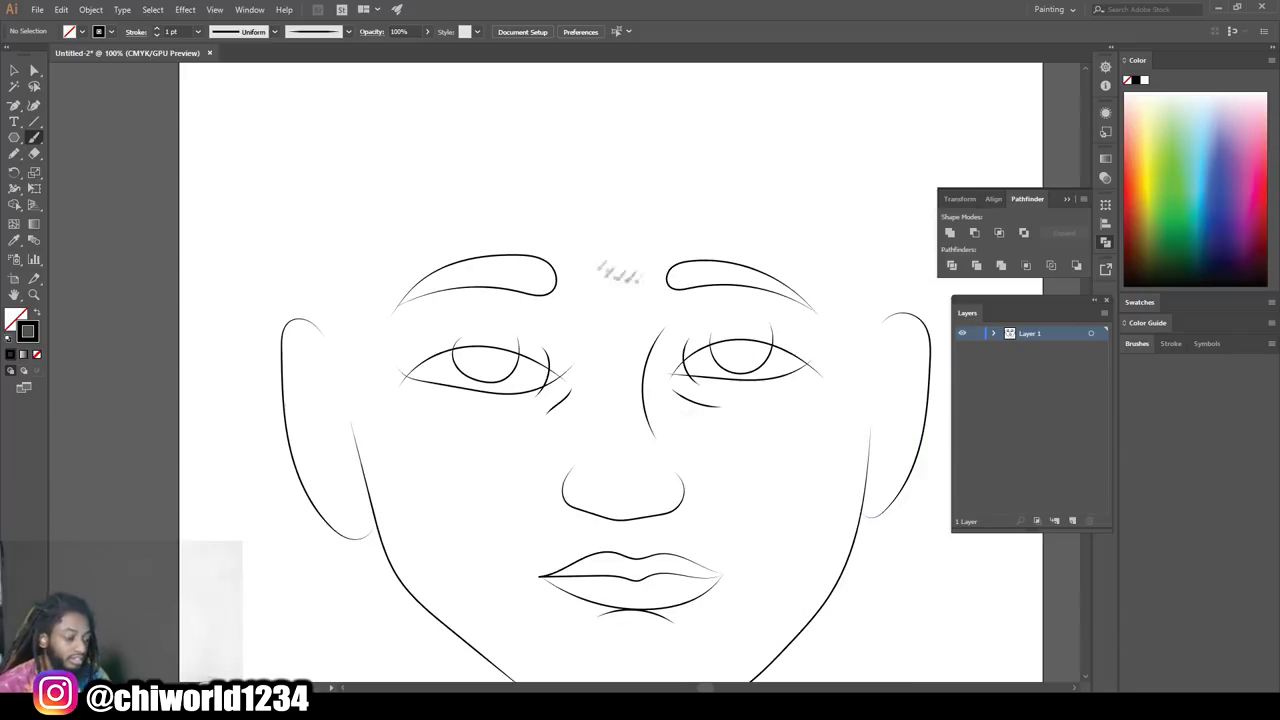
{"action": "mouse_move", "coordinate": [872, 318]}
{"action": "left_mouse_down"}
{"action": "mouse_move", "coordinate": [822, 253]}
{"action": "mouse_move", "coordinate": [834, 152]}
{"action": "mouse_move", "coordinate": [484, 131]}
{"action": "mouse_move", "coordinate": [398, 155]}
{"action": "mouse_move", "coordinate": [403, 240]}
{"action": "left_mouse_up"}
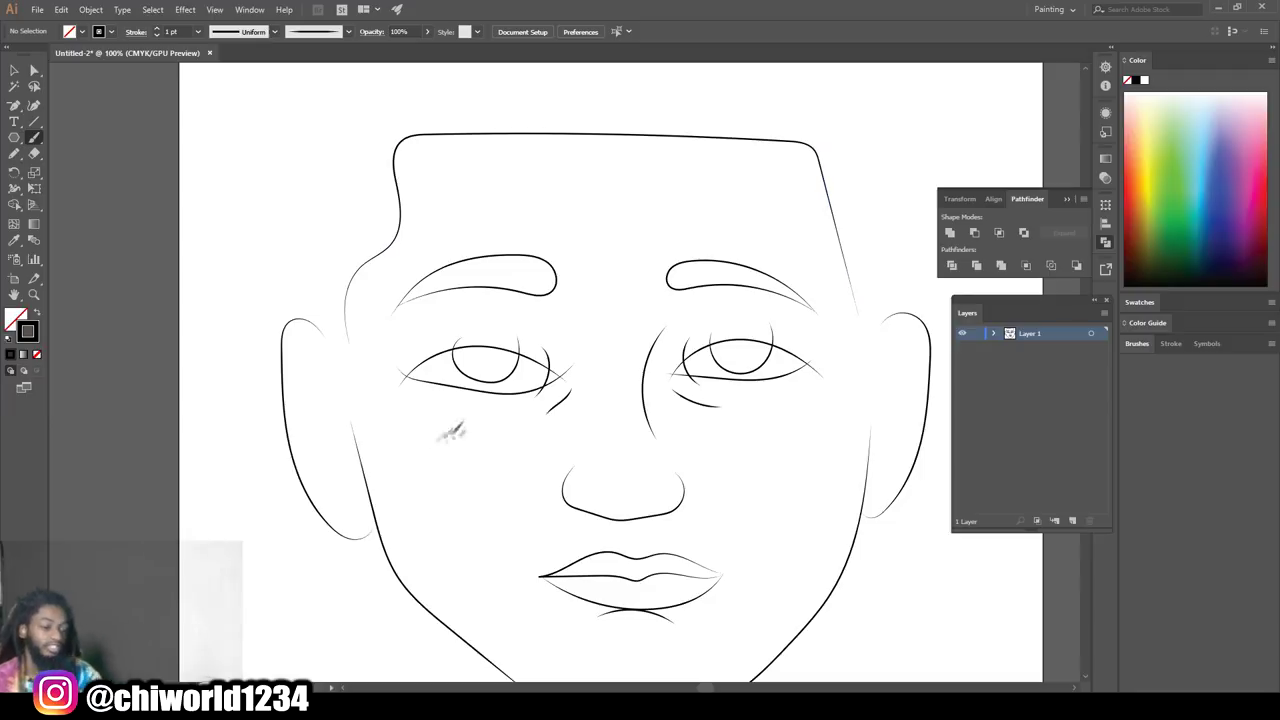
{"action": "key", "text": "ctrl+z"}
{"action": "mouse_move", "coordinate": [876, 325]}
{"action": "left_mouse_down"}
{"action": "mouse_move", "coordinate": [833, 238]}
{"action": "mouse_move", "coordinate": [832, 162]}
{"action": "mouse_move", "coordinate": [699, 140]}
{"action": "mouse_move", "coordinate": [403, 146]}
{"action": "mouse_move", "coordinate": [387, 154]}
{"action": "mouse_move", "coordinate": [391, 237]}
{"action": "mouse_move", "coordinate": [344, 292]}
{"action": "mouse_move", "coordinate": [336, 350]}
{"action": "left_mouse_up"}
{"action": "scroll", "coordinate": [415, 425], "scroll_direction": "down", "scroll_amount": 1}
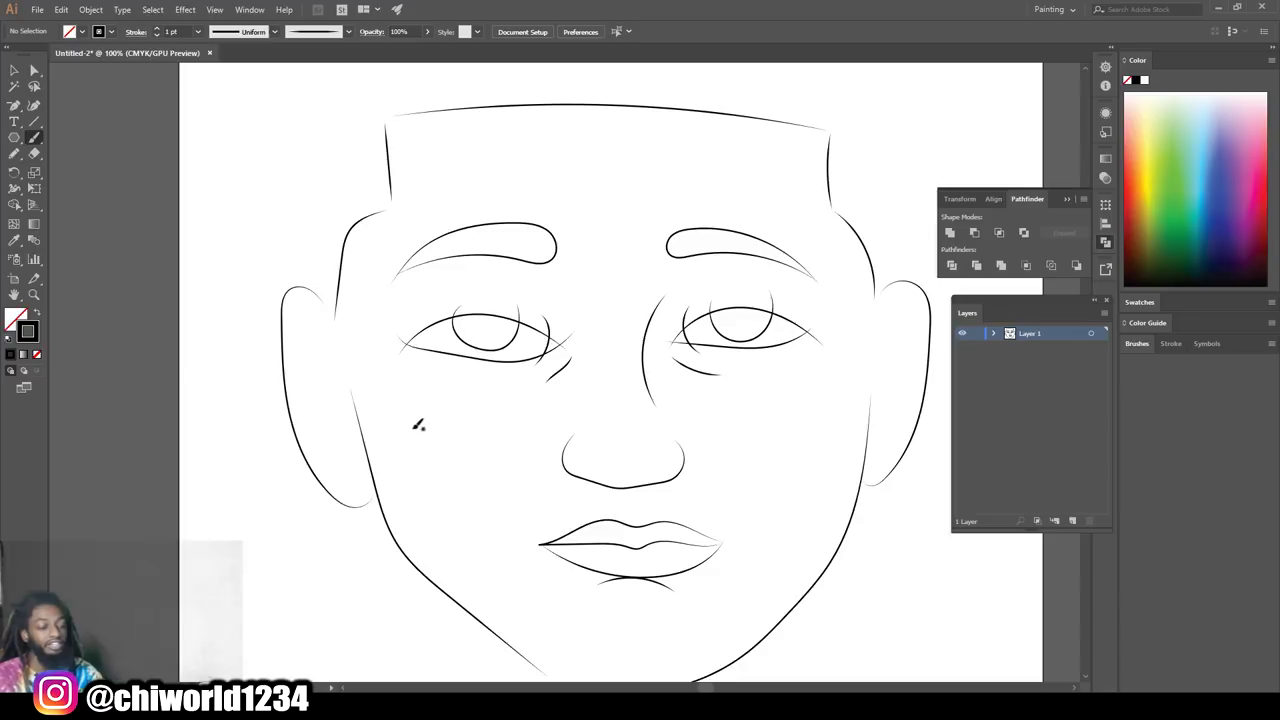
{"action": "key", "text": "ctrl+minus"}
{"action": "key", "text": "ctrl+minus"}
{"action": "key", "text": "ctrl+equal"}
{"action": "key", "text": "ctrl+equal"}
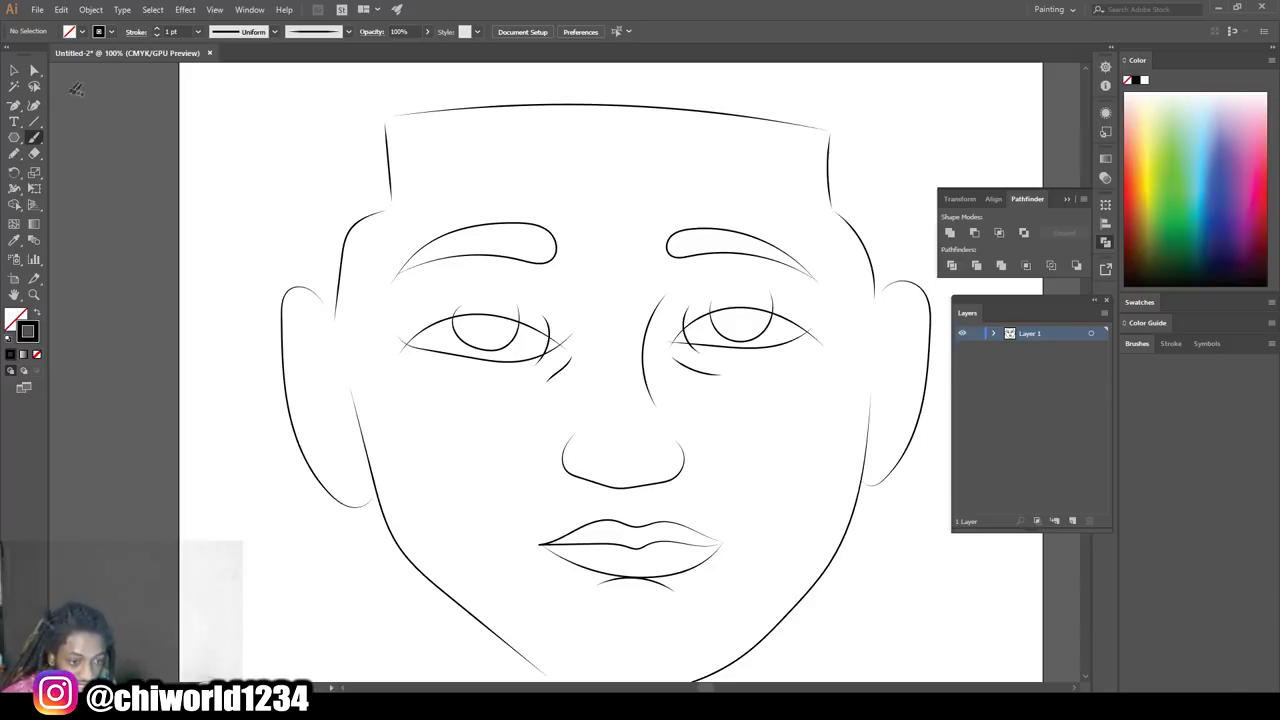
{"action": "left_click", "coordinate": [13, 74]}
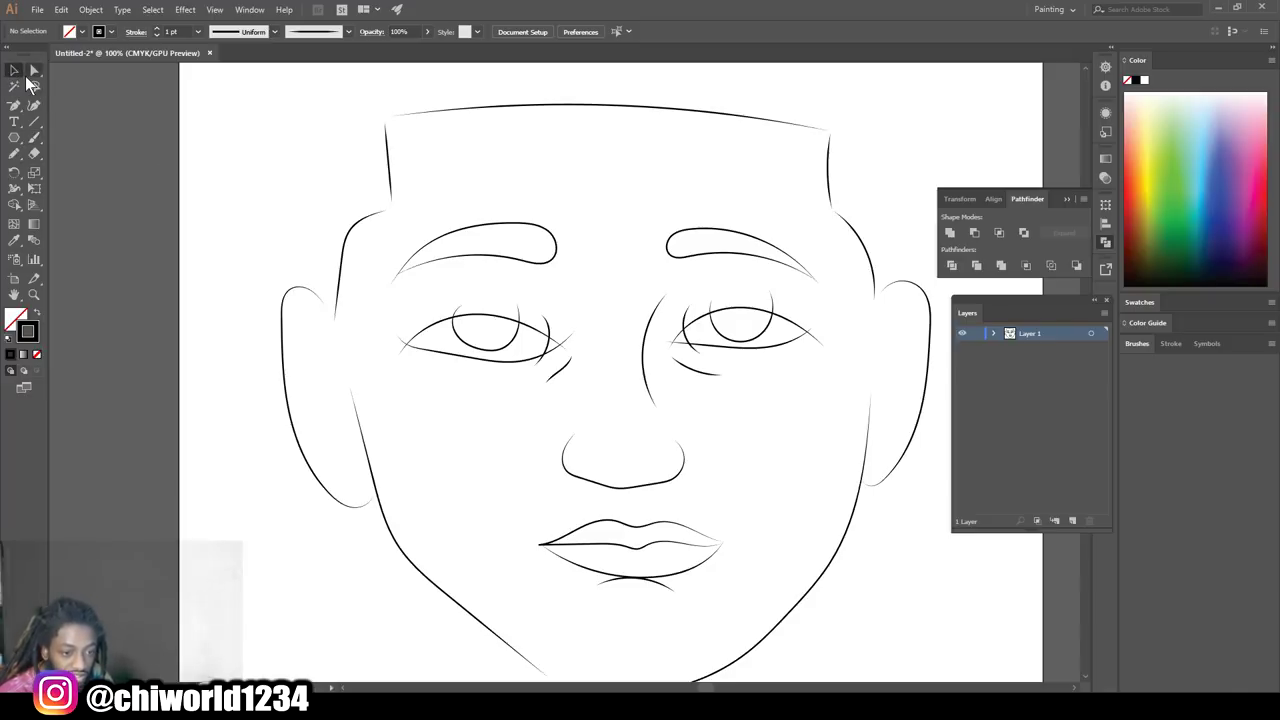
- Expand the eye brush strokes and divide them where they overlap
{"action": "left_click_drag", "start_coordinate": [428, 400], "coordinate": [834, 309]}
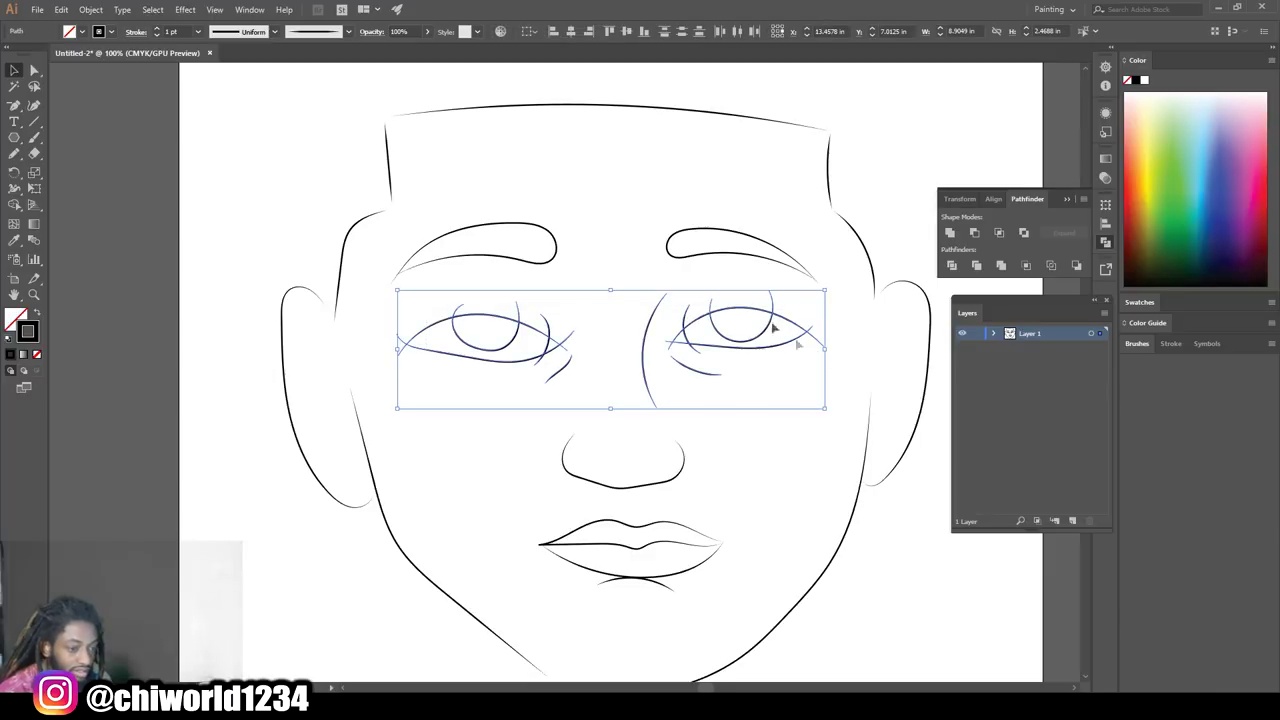
{"action": "left_click", "coordinate": [90, 10]}
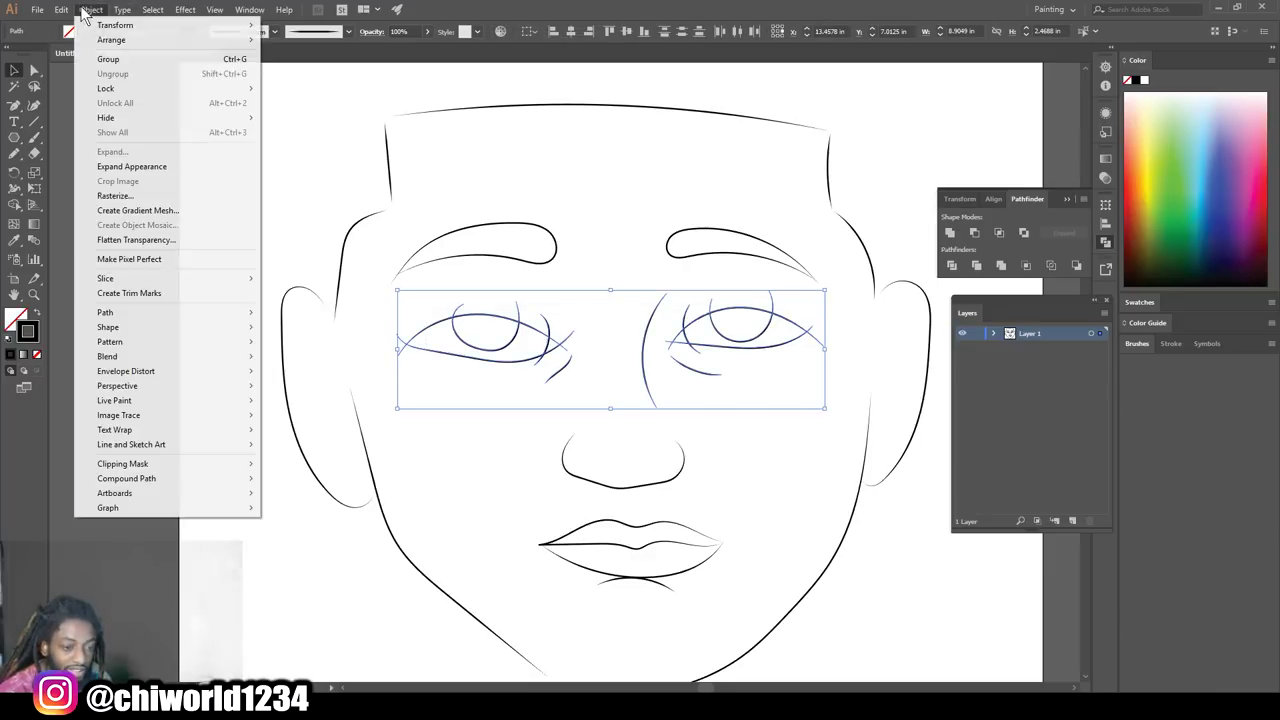
{"action": "left_click", "coordinate": [137, 167]}
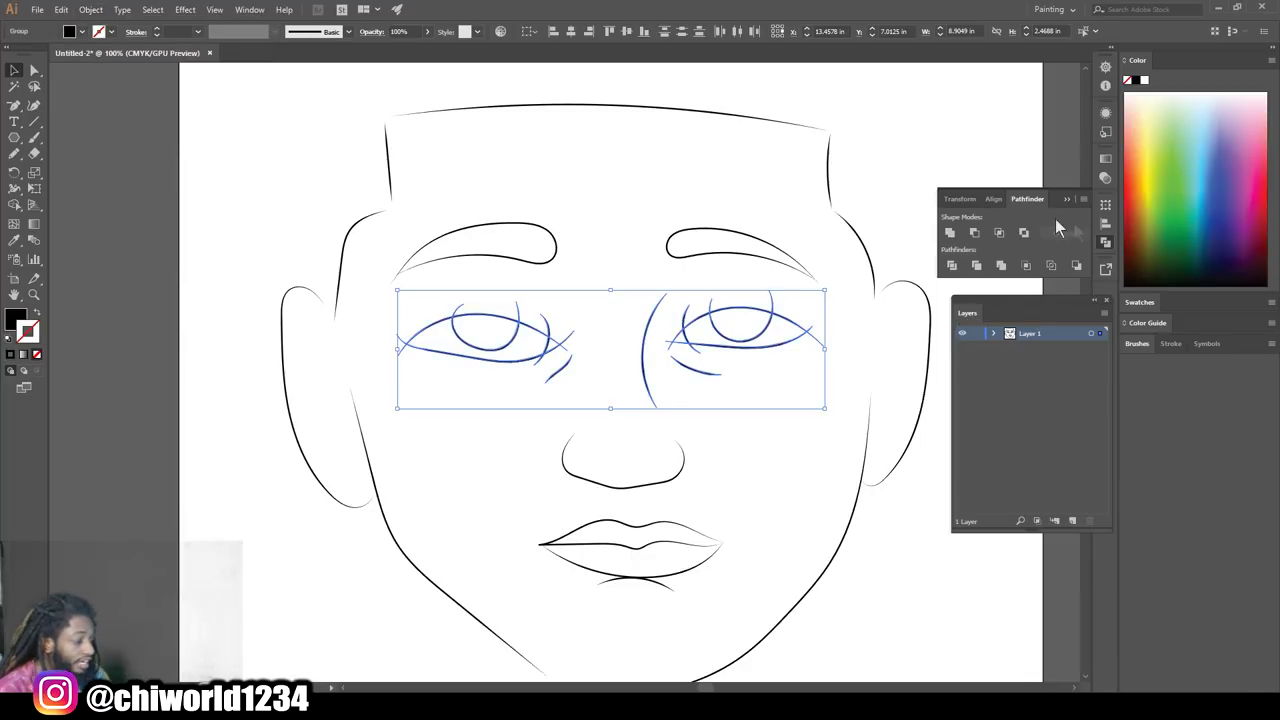
{"action": "left_click", "coordinate": [953, 264]}
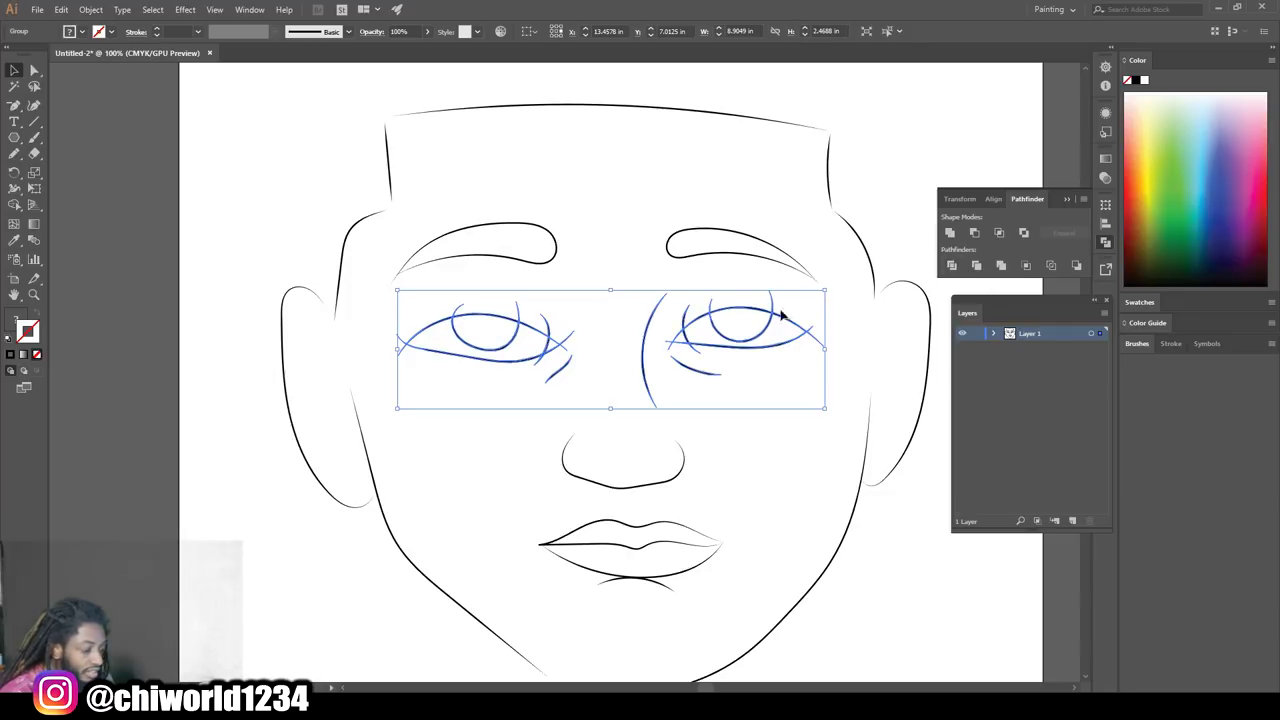
- Select the divided eye-stroke group and enter it for isolated editing
{"action": "left_click", "coordinate": [592, 268]}
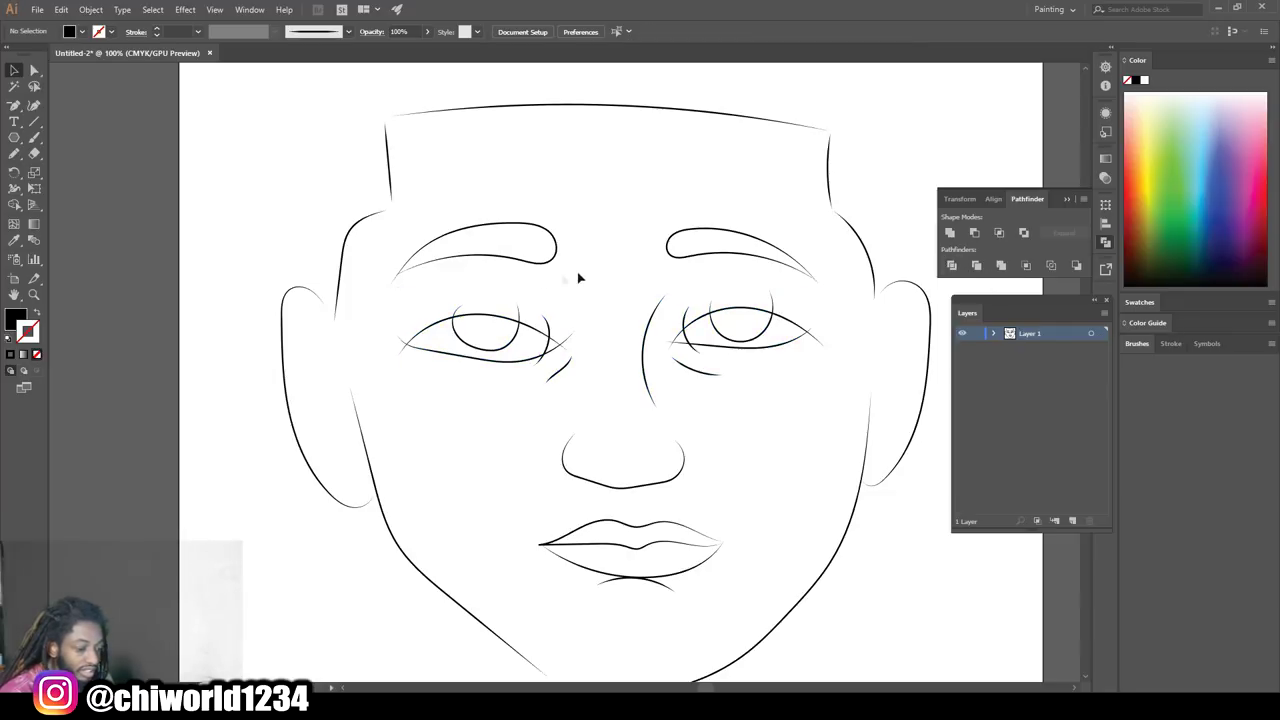
{"action": "left_click", "coordinate": [520, 315]}
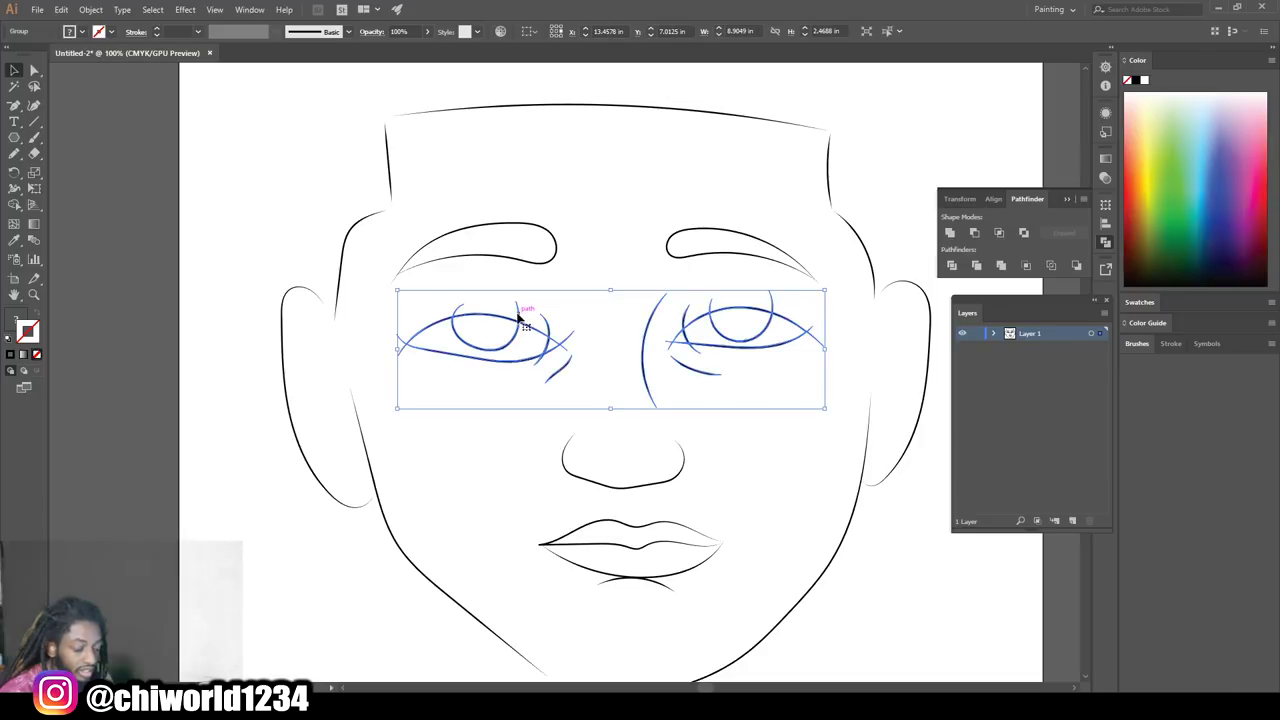
{"action": "right_click", "coordinate": [518, 317]}
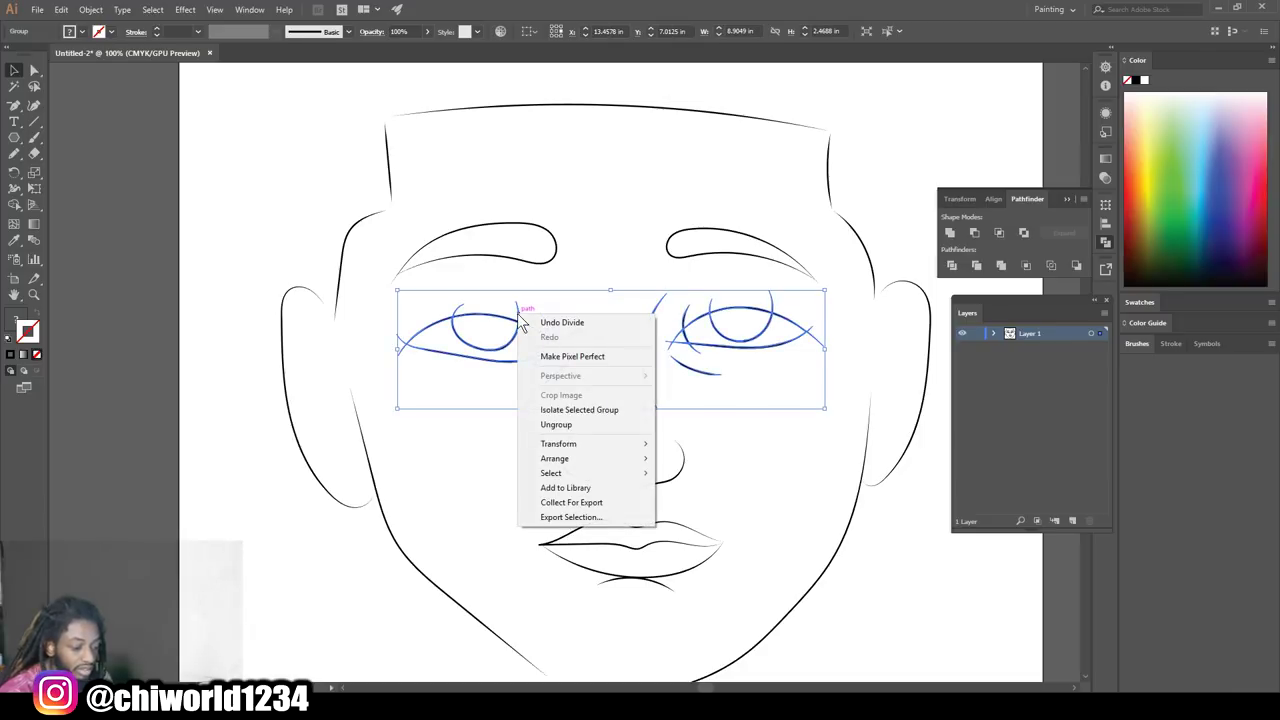
{"action": "left_click", "coordinate": [552, 410]}
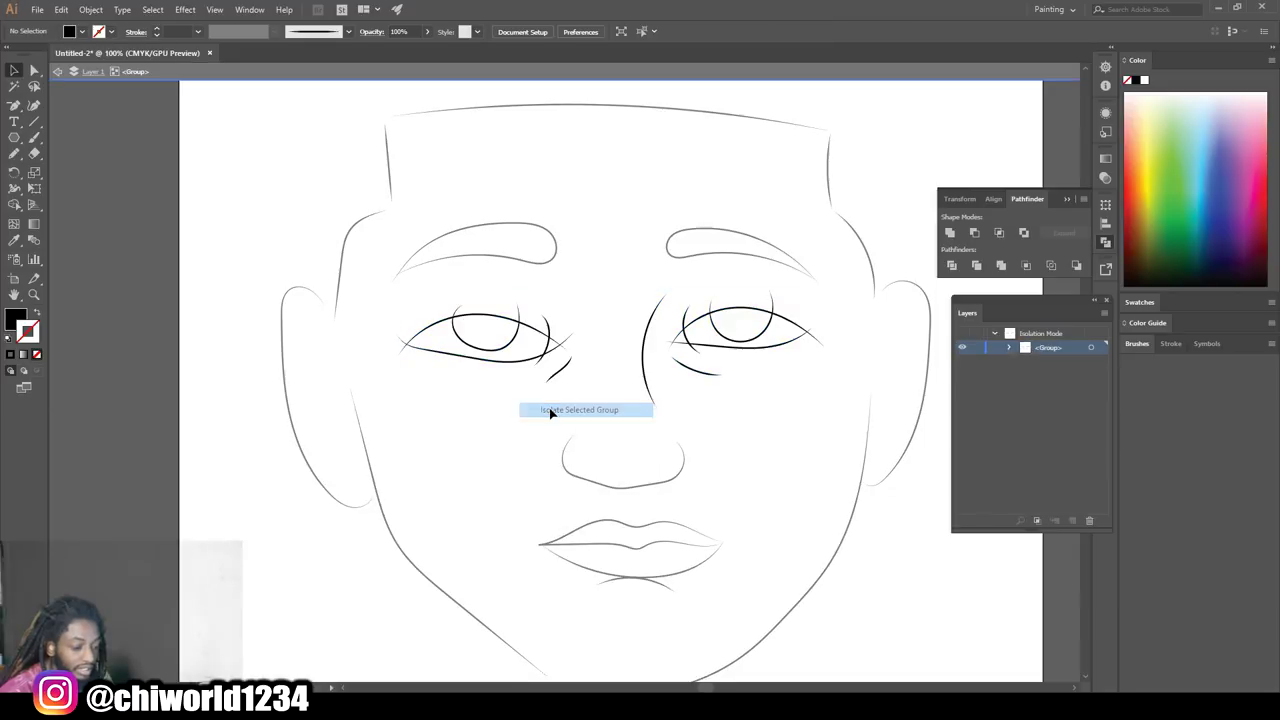
- Isolate the eye group, zoom in, and delete the stray stroke below the eye corner
{"action": "left_click", "coordinate": [549, 327]}
{"action": "left_click", "coordinate": [543, 320]}
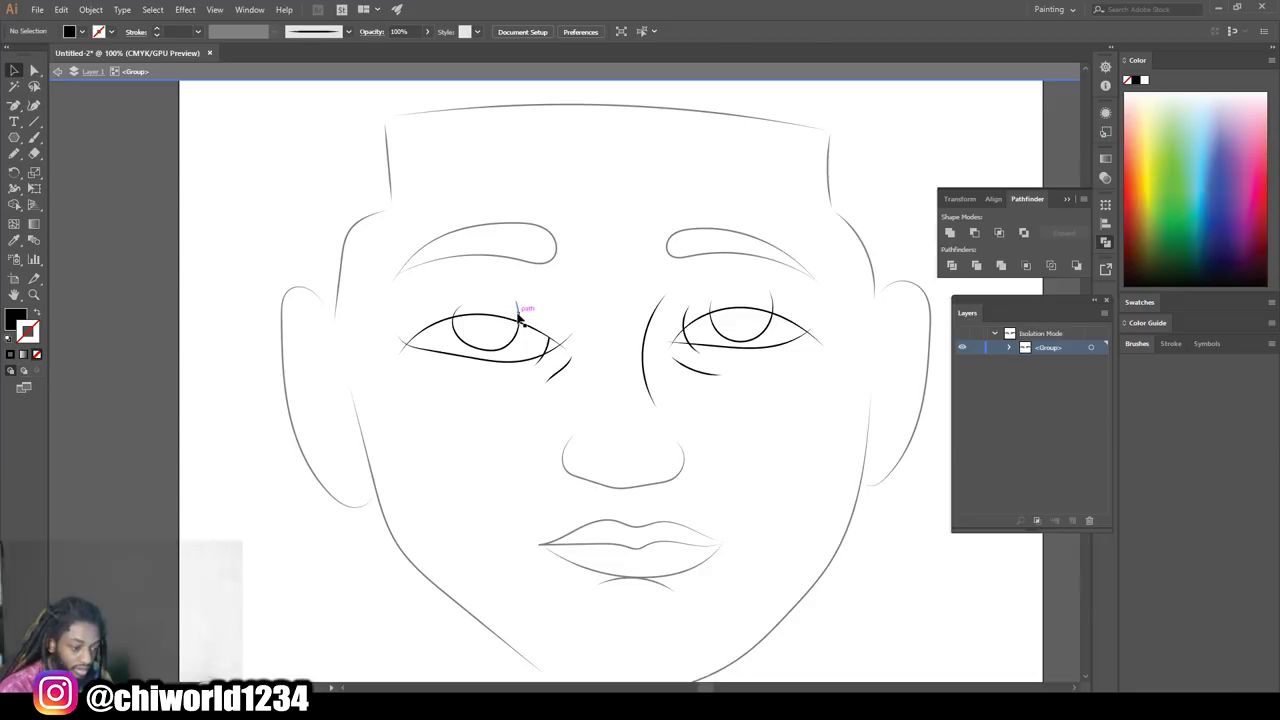
{"action": "left_click", "coordinate": [463, 310]}
{"action": "left_click", "coordinate": [435, 327]}
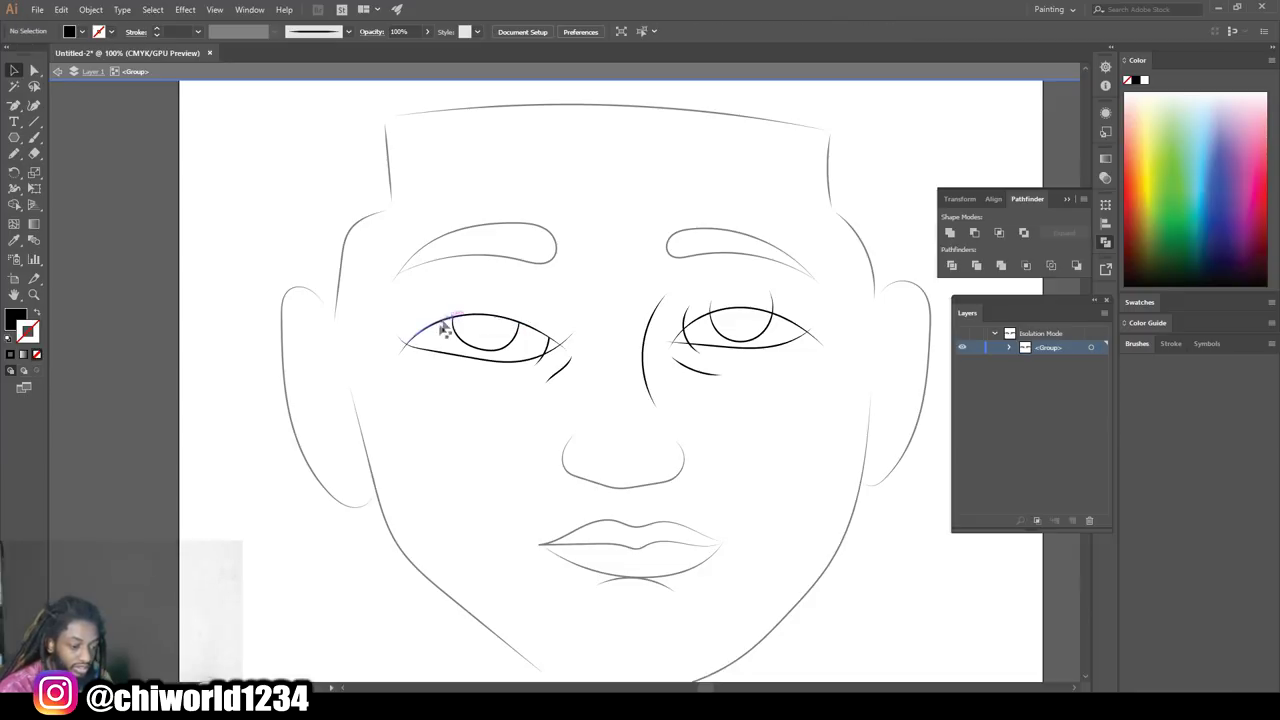
{"action": "left_click", "coordinate": [566, 345]}
{"action": "left_click", "coordinate": [563, 352]}
{"action": "left_click", "coordinate": [565, 352]}
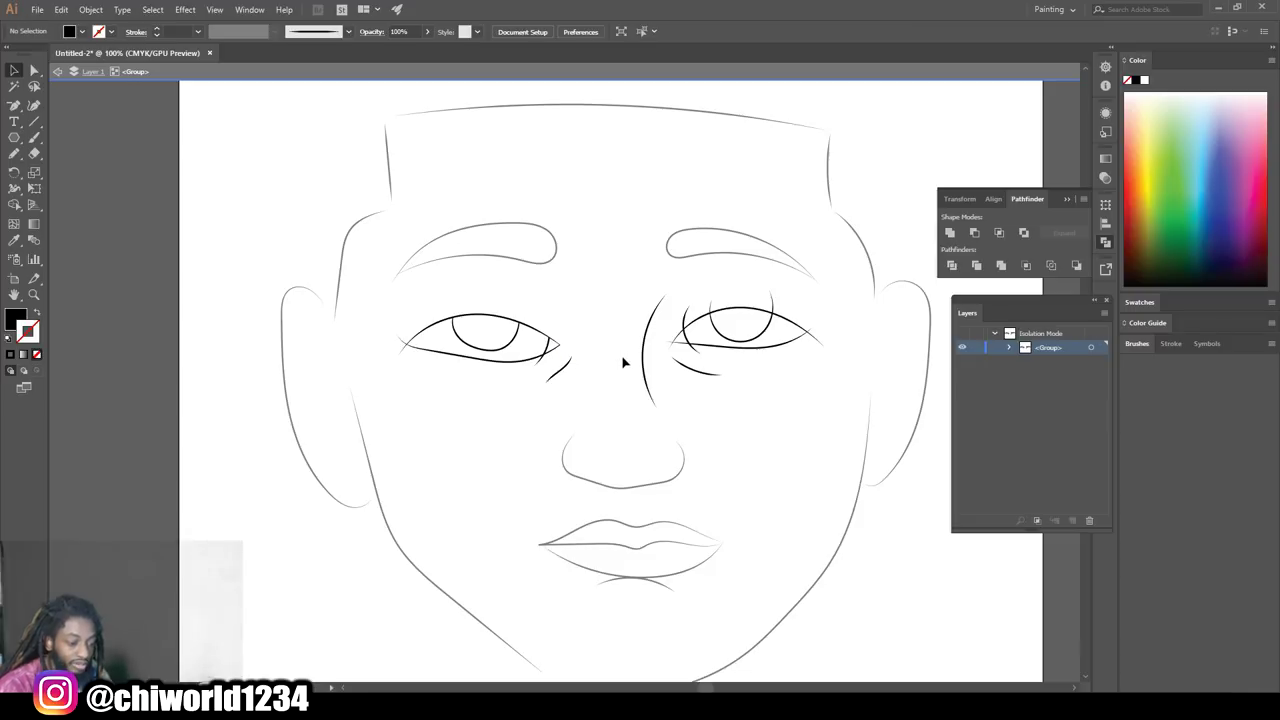
{"action": "scroll", "coordinate": [622, 363], "scroll_direction": "up", "scroll_amount": 5}
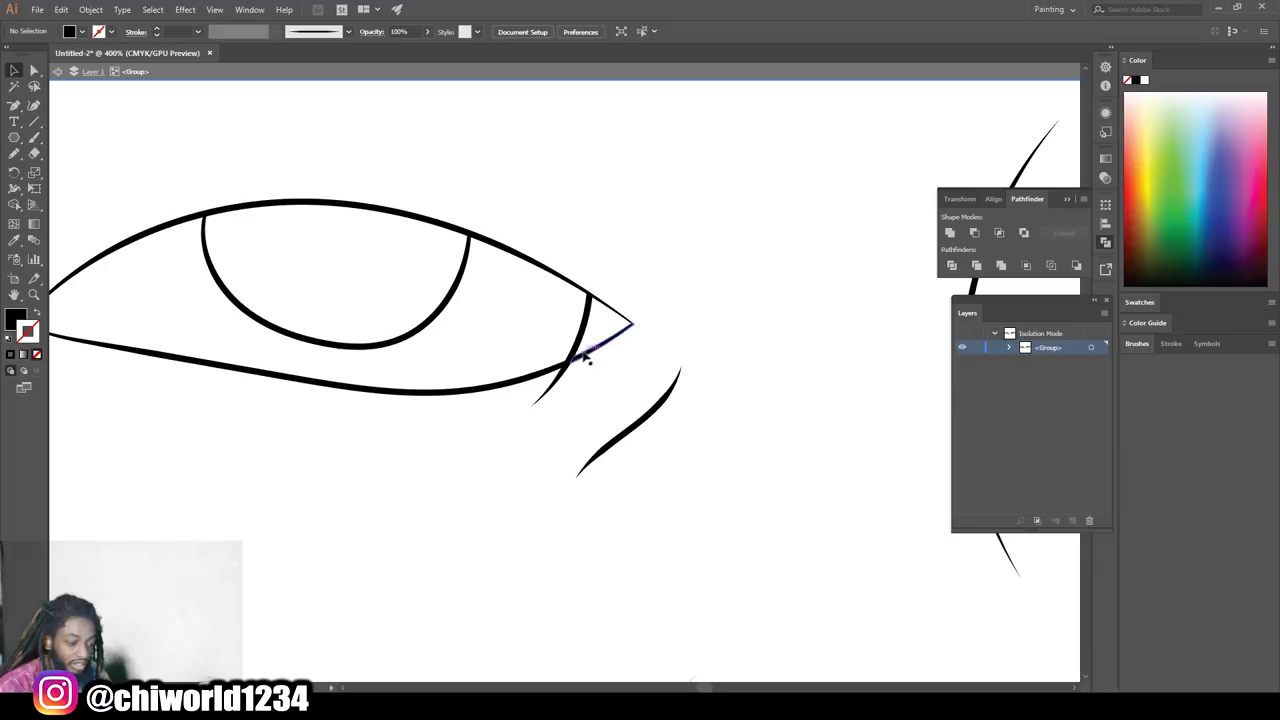
{"action": "left_click", "coordinate": [558, 390]}
{"action": "key", "text": "Delete"}
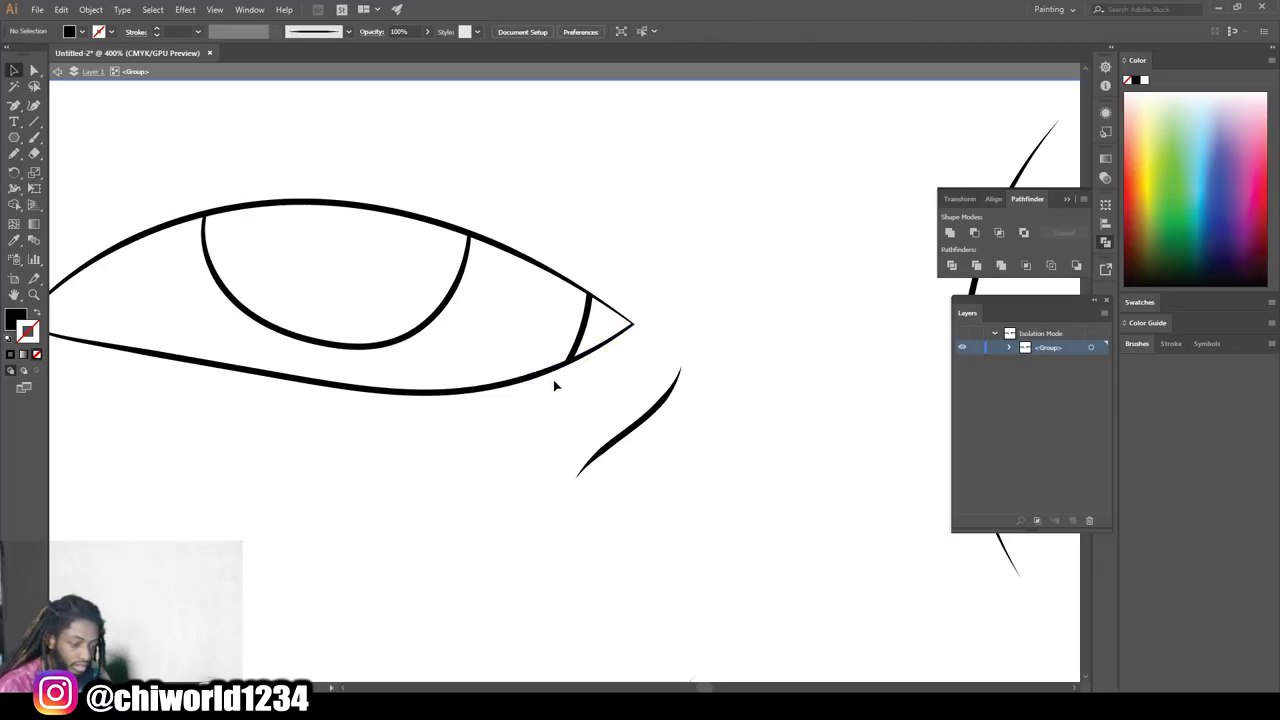
- Delete the pieces above the iris and the tail past the eye's outer corner, then exit the group
{"action": "scroll", "coordinate": [751, 380], "scroll_direction": "down", "scroll_amount": 3}
{"action": "scroll", "coordinate": [757, 380], "scroll_direction": "right", "scroll_amount": 3}
{"action": "scroll", "coordinate": [757, 382], "scroll_direction": "up", "scroll_amount": 2}
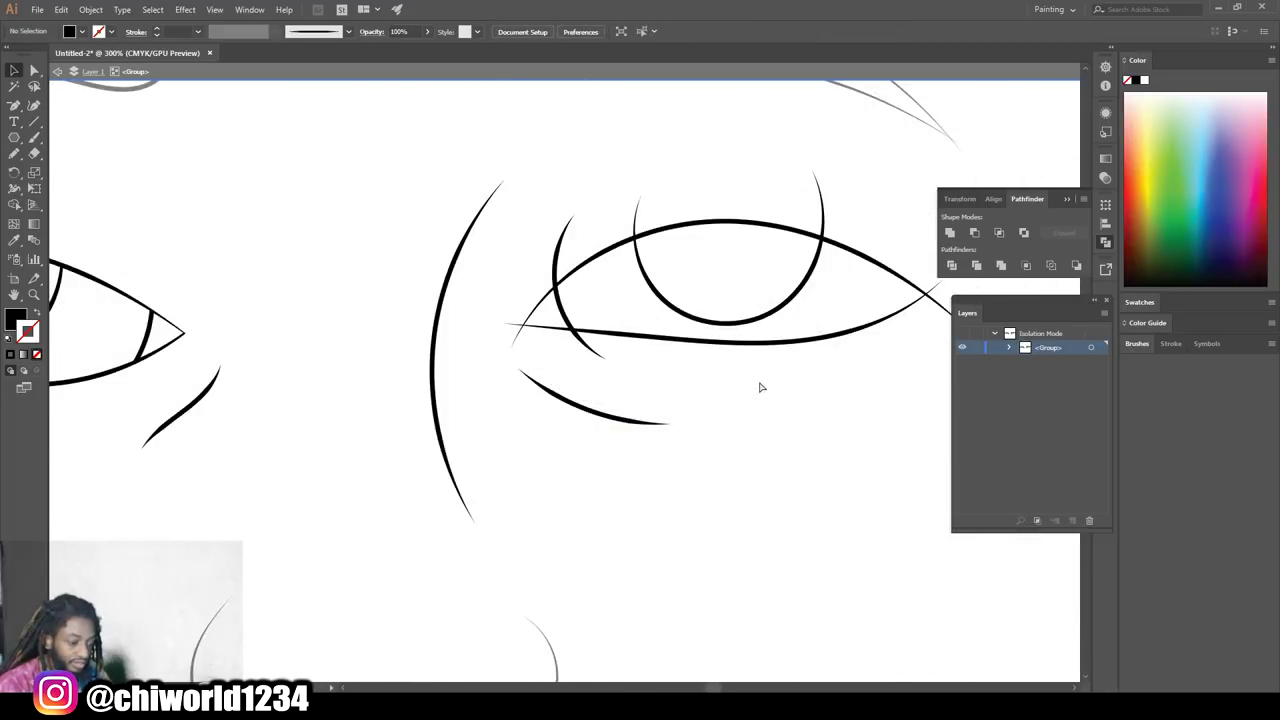
{"action": "left_click", "coordinate": [742, 216]}
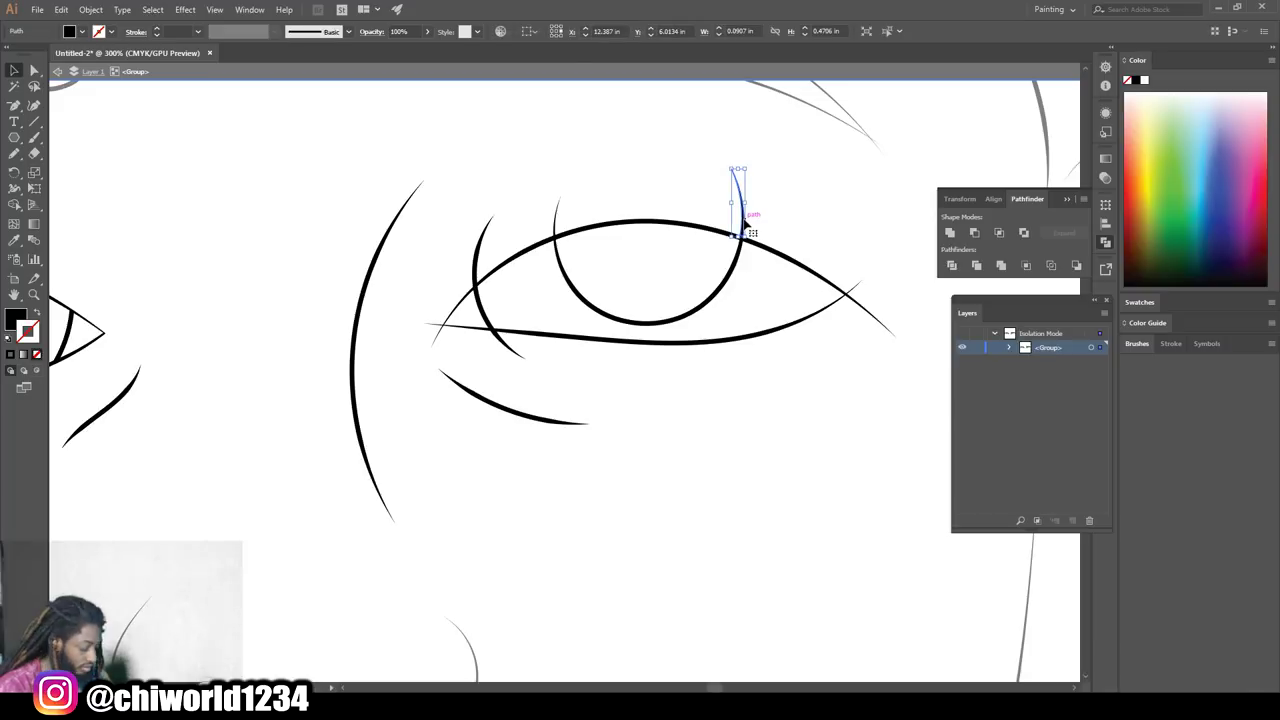
{"action": "key", "text": "Delete"}
{"action": "left_click", "coordinate": [863, 306]}
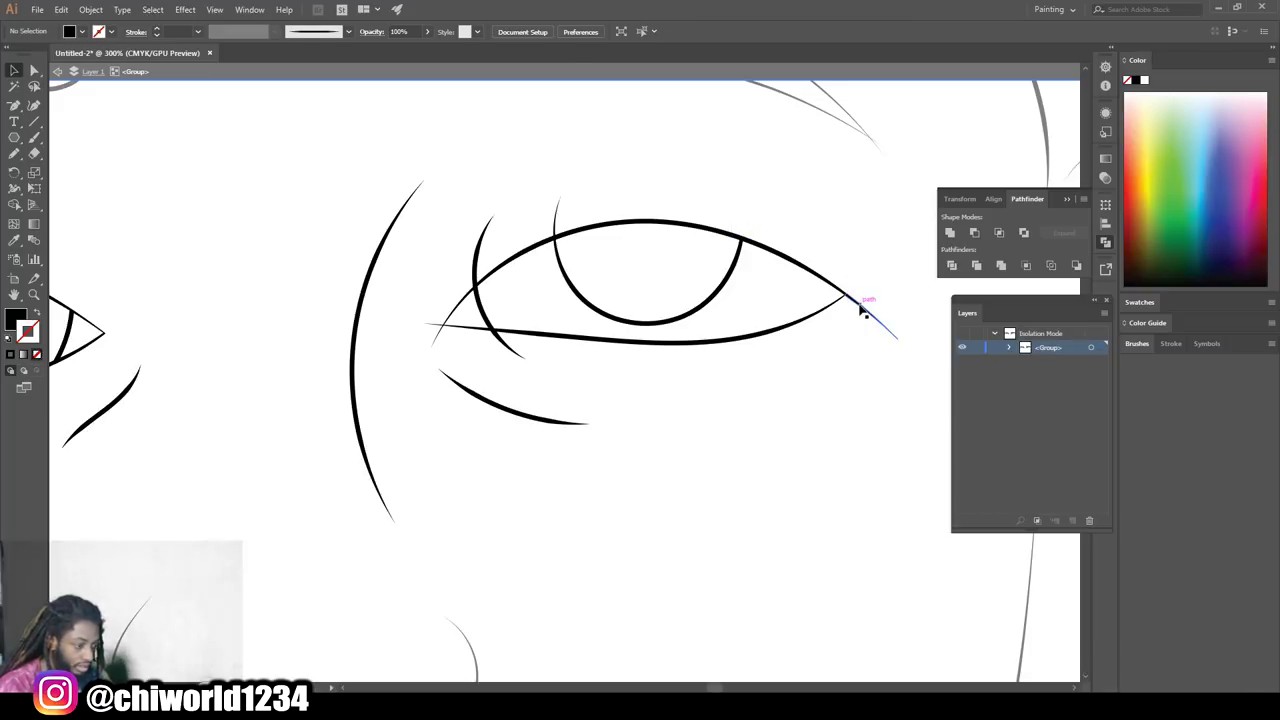
{"action": "key", "text": "Delete"}
{"action": "double_click", "coordinate": [557, 222]}
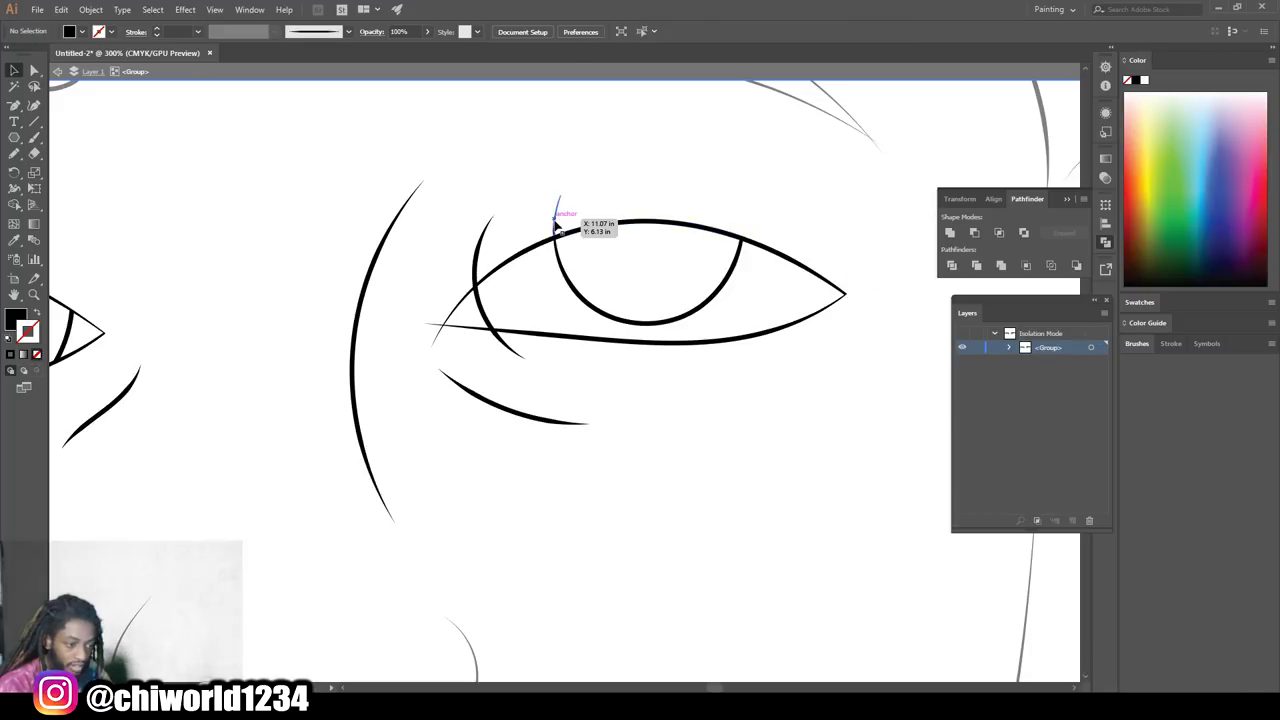
{"action": "key", "text": "Delete"}
{"action": "key", "text": "Escape"}
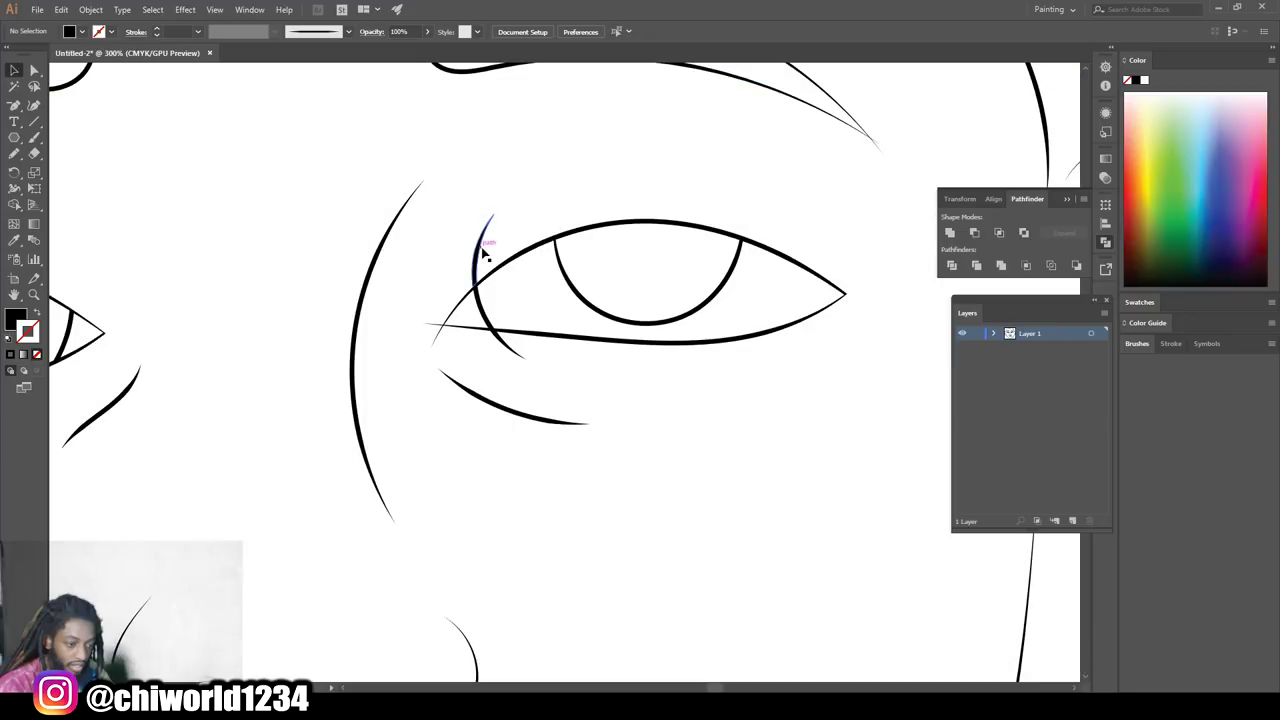
- Undo an accidental deletion of the eye group and isolate that group for editing
{"action": "left_click", "coordinate": [478, 251]}
{"action": "key", "text": "Delete"}
{"action": "key", "text": "ctrl+z"}
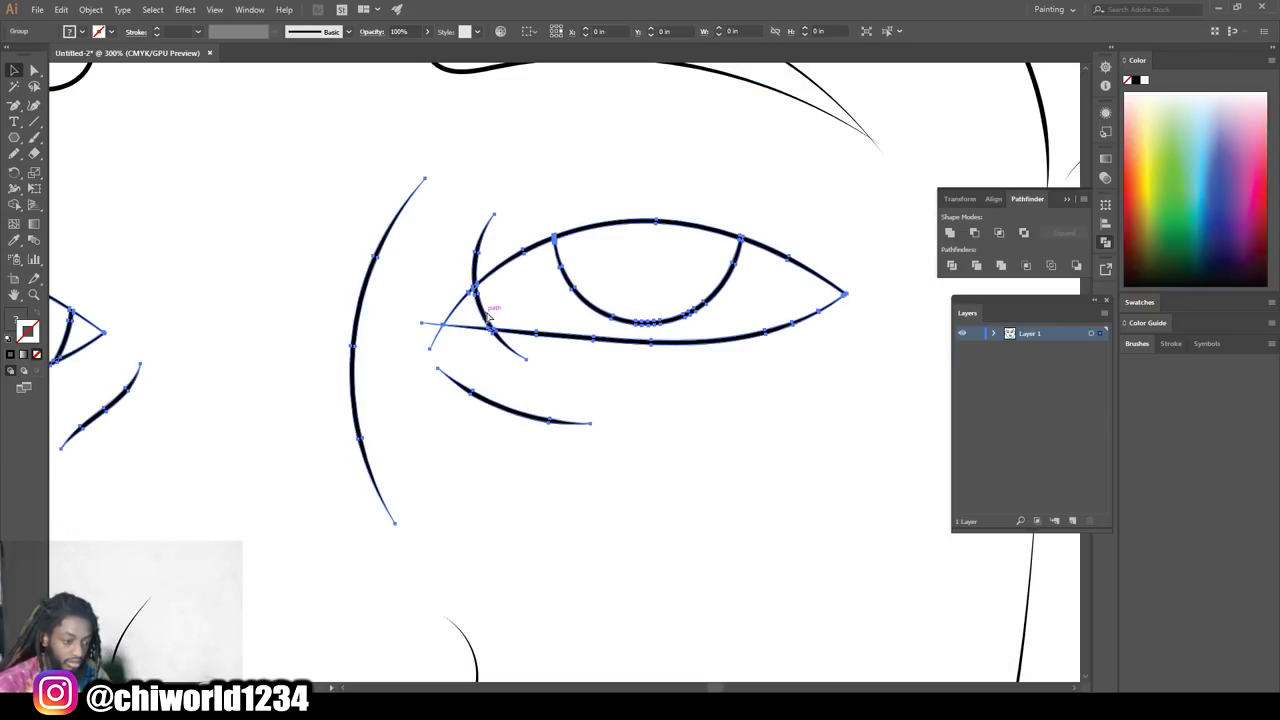
{"action": "left_click", "coordinate": [509, 364]}
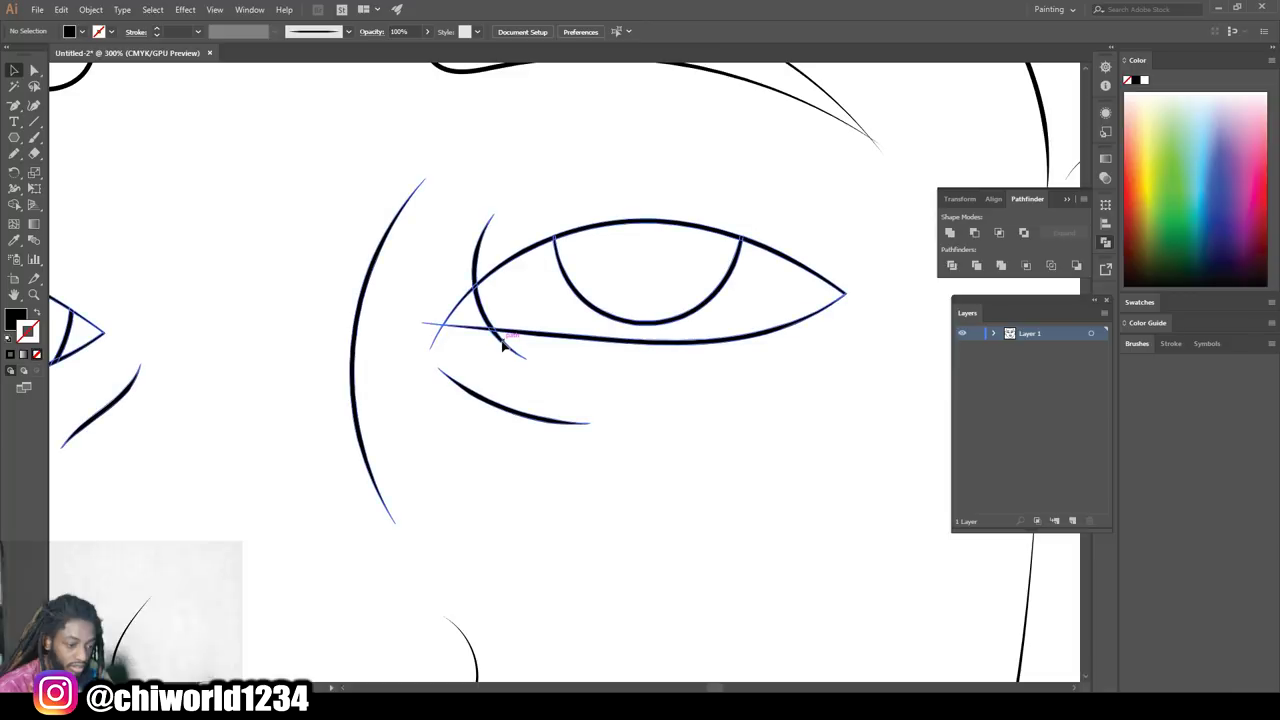
{"action": "right_click", "coordinate": [505, 345]}
{"action": "left_click", "coordinate": [550, 436]}
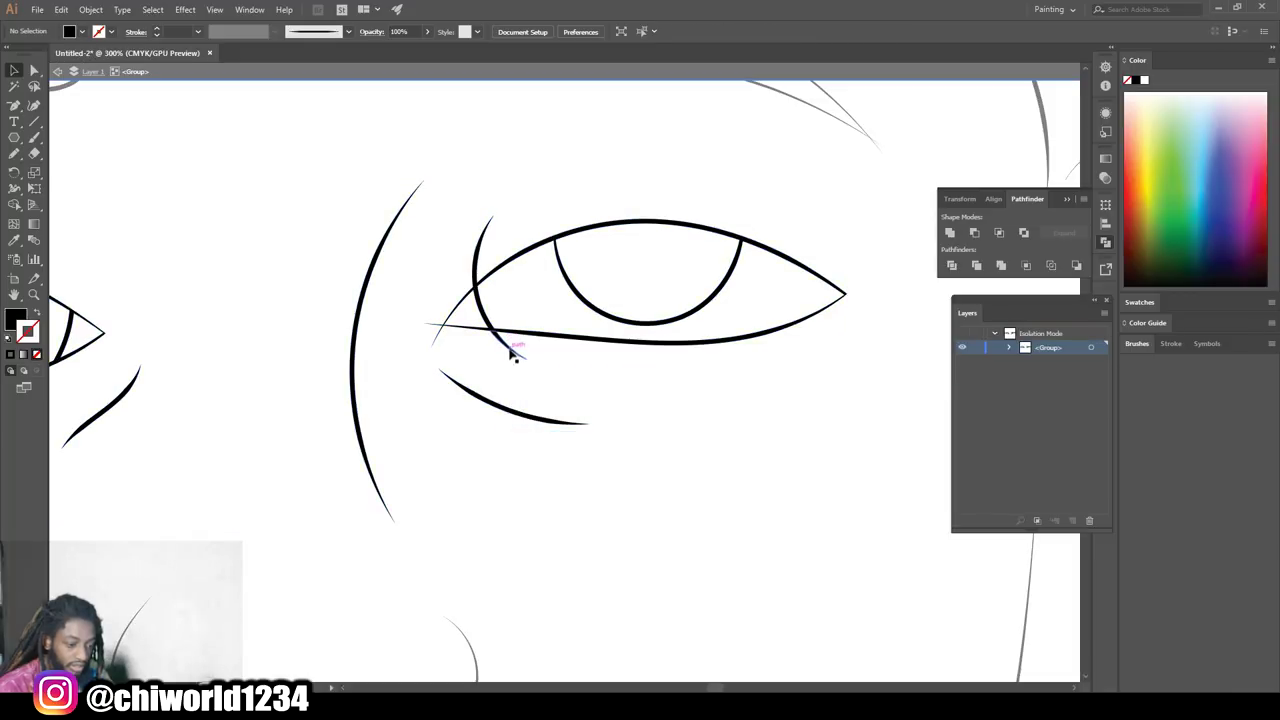
- Delete the small piece, upper overshoot and stray stub at the eye's inner corner
{"action": "left_click", "coordinate": [511, 350]}
{"action": "key", "text": "Delete"}
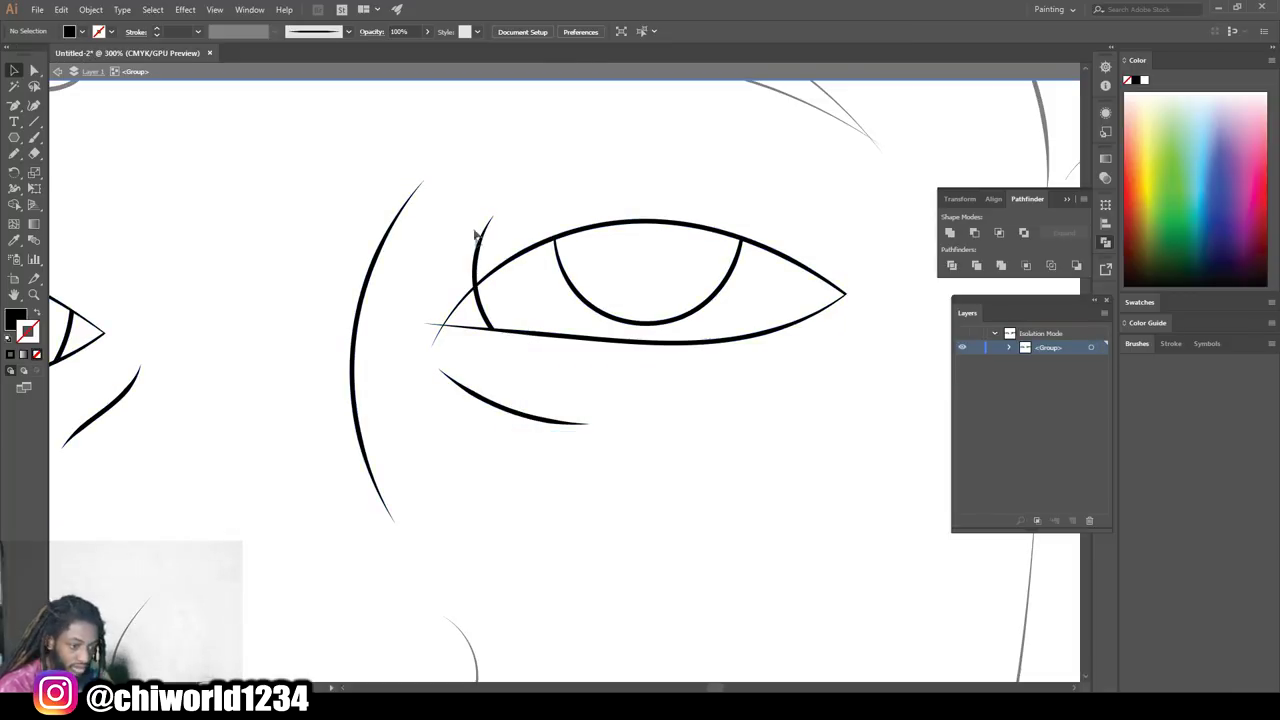
{"action": "left_click", "coordinate": [482, 260]}
{"action": "key", "text": "Delete"}
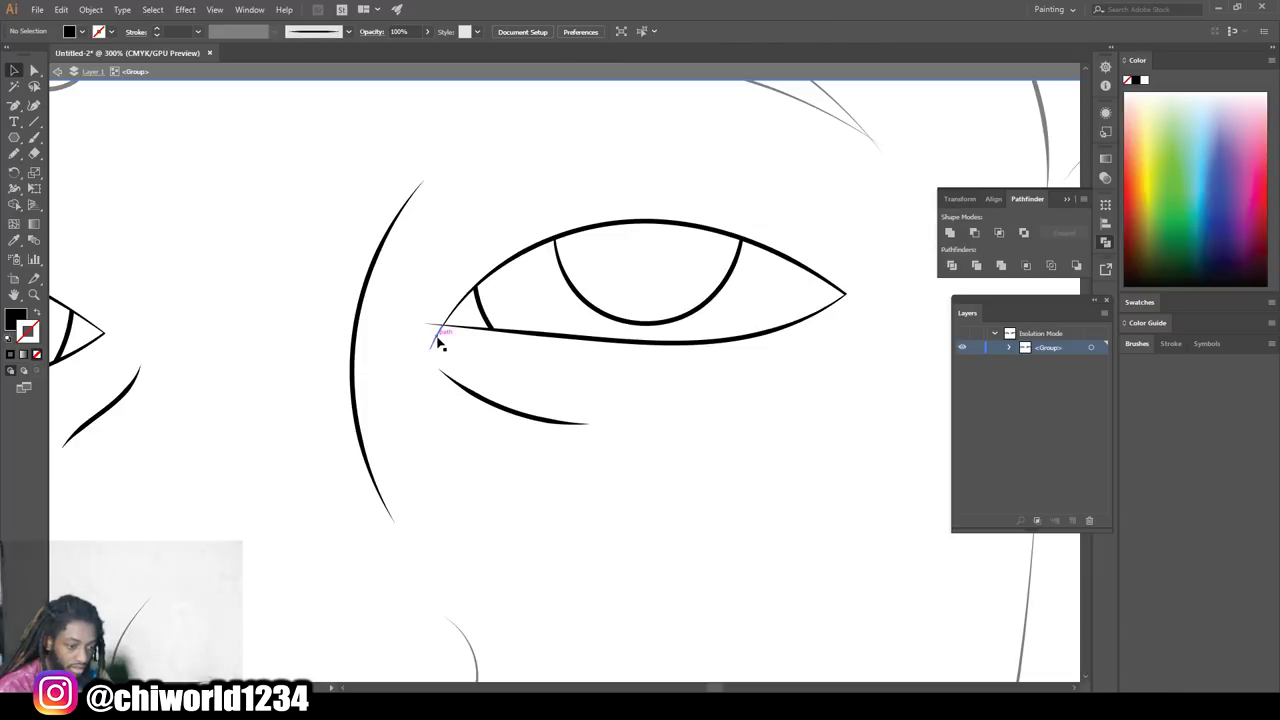
{"action": "left_click", "coordinate": [436, 329]}
{"action": "key", "text": "Delete"}
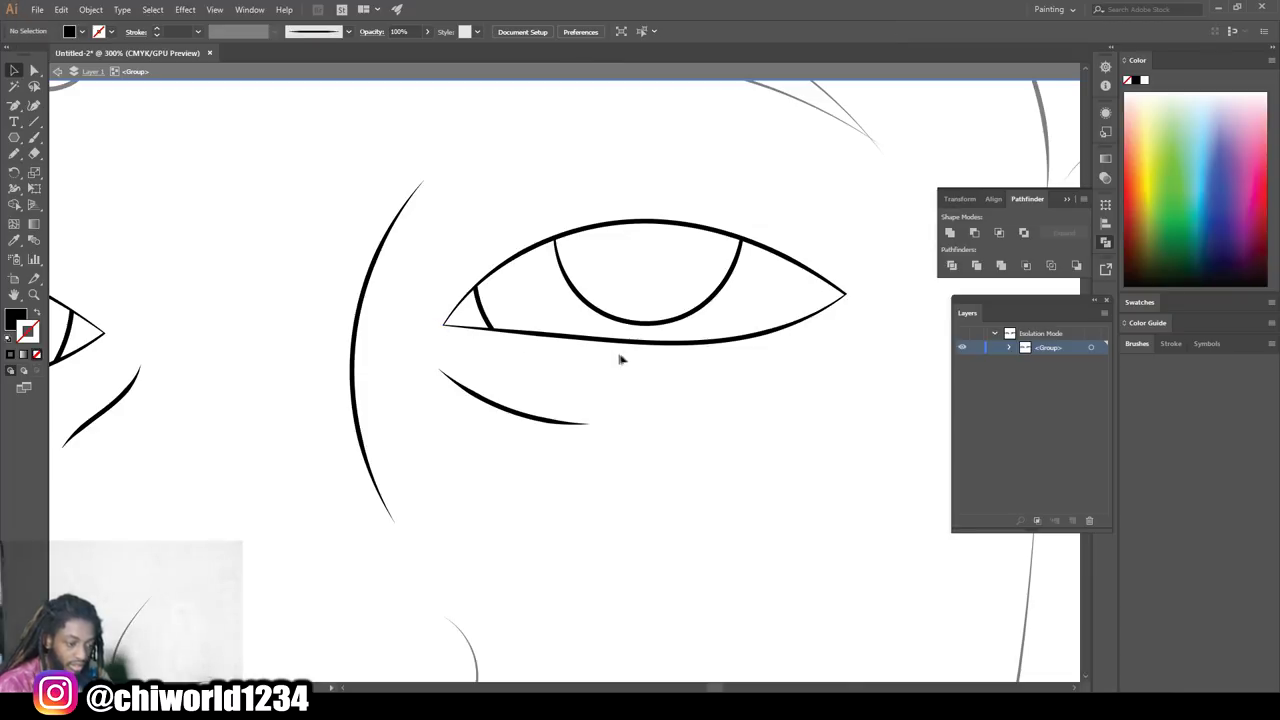
- Delete the lower overshoot and the remaining stray curve at the other eye corner
{"action": "scroll", "coordinate": [620, 360], "scroll_direction": "down", "scroll_amount": 5}
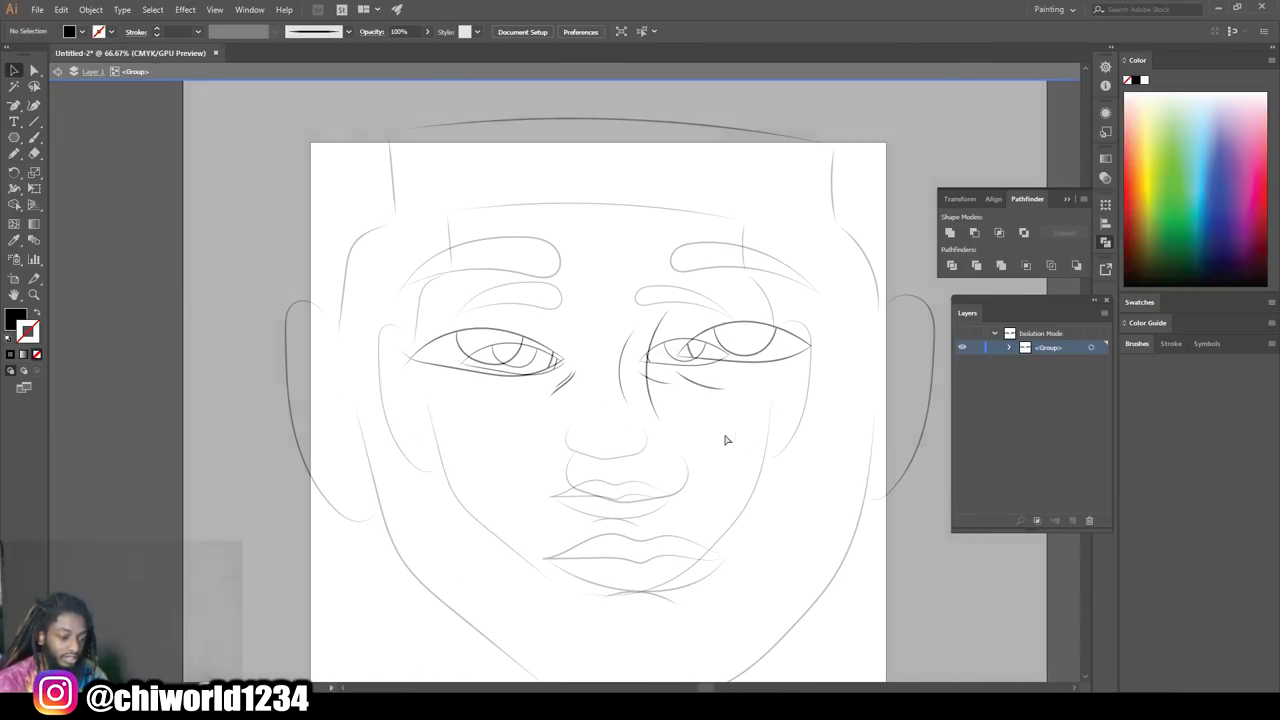
{"action": "scroll", "coordinate": [571, 414], "scroll_direction": "up", "scroll_amount": 6}
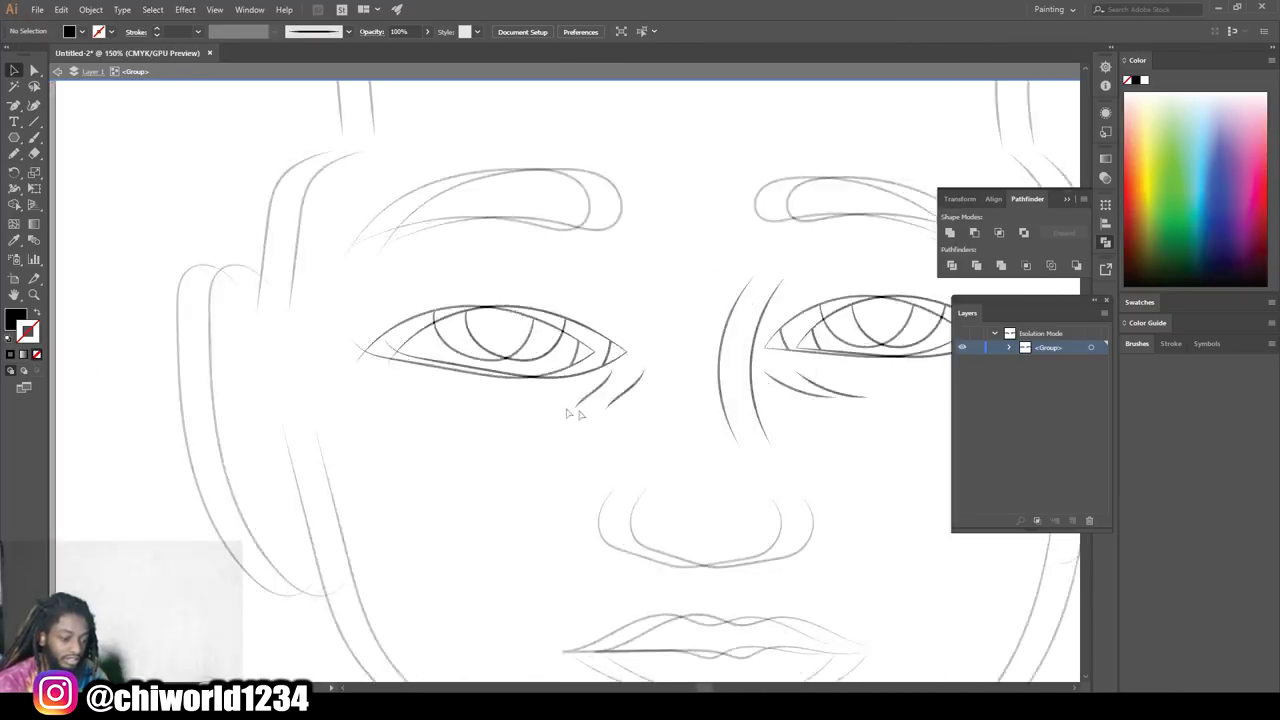
{"action": "left_click", "coordinate": [324, 315]}
{"action": "key", "text": "Delete"}
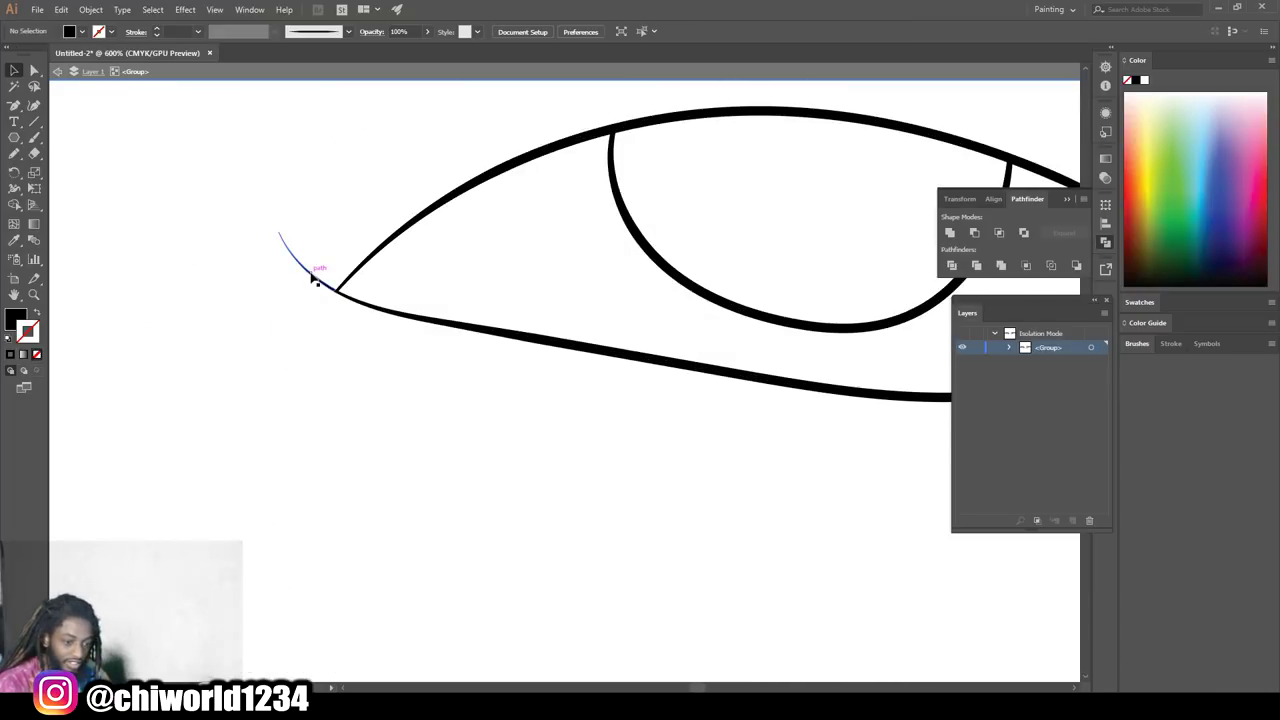
{"action": "left_click", "coordinate": [313, 280]}
{"action": "key", "text": "Delete"}
{"action": "scroll", "coordinate": [340, 293], "scroll_direction": "down", "scroll_amount": 3}
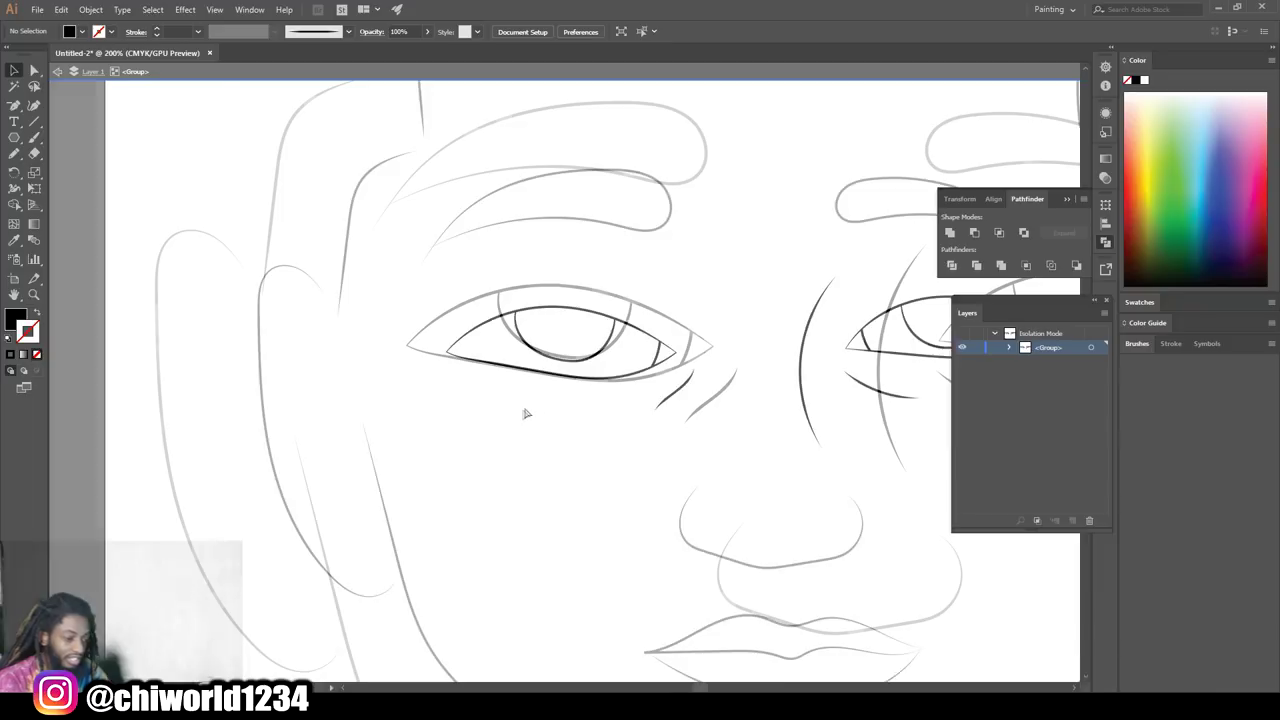
{"action": "scroll", "coordinate": [525, 413], "scroll_direction": "down", "scroll_amount": 3}
- Exit isolation mode on the eye group to show the full cleaned-up face
{"action": "double_click", "coordinate": [712, 423]}
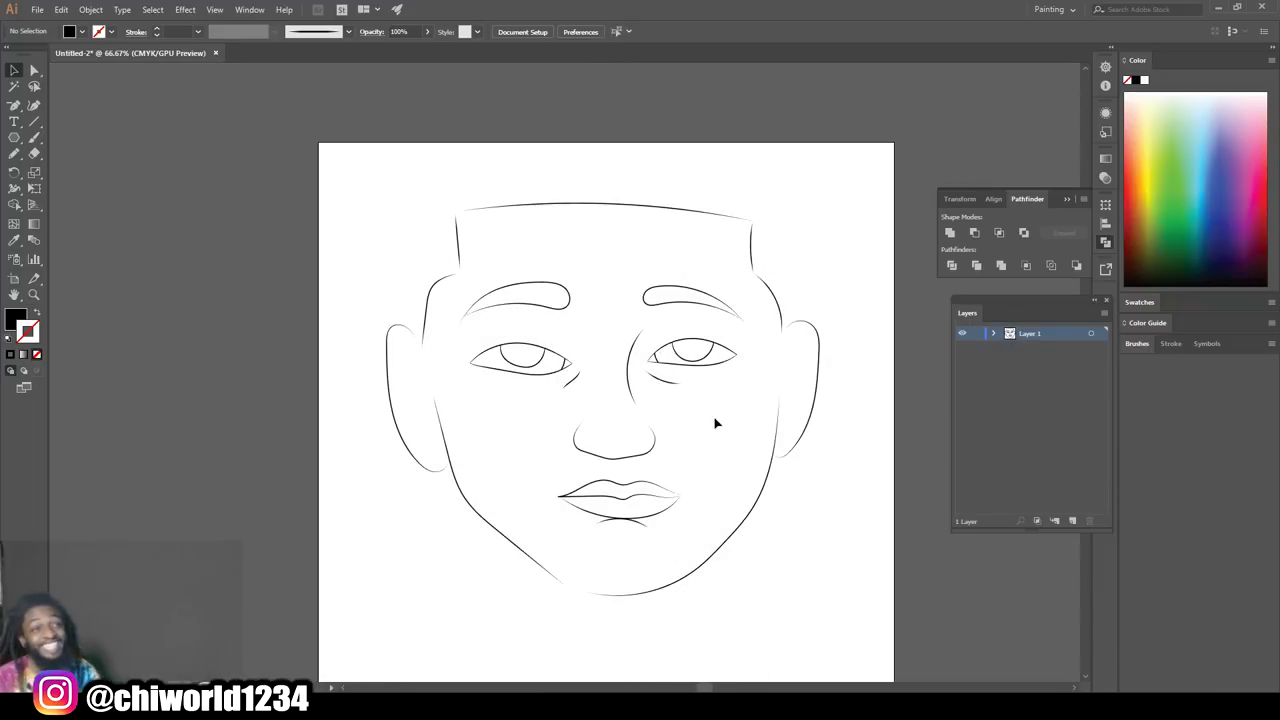